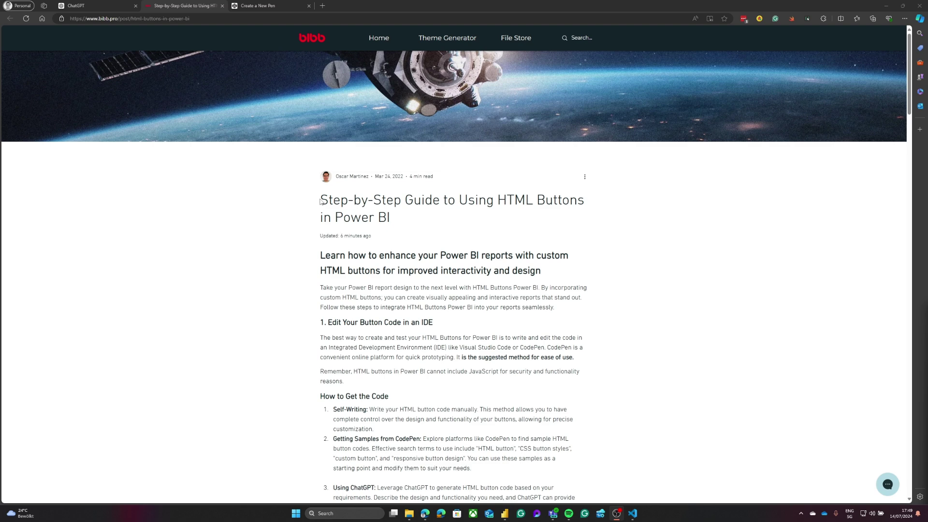
Read the bibb.pro article, highlighting its title and the ChatGPT and CodePen code methods.
{"action": "left_click_drag", "start_coordinate": [322, 200], "coordinate": [434, 216]}
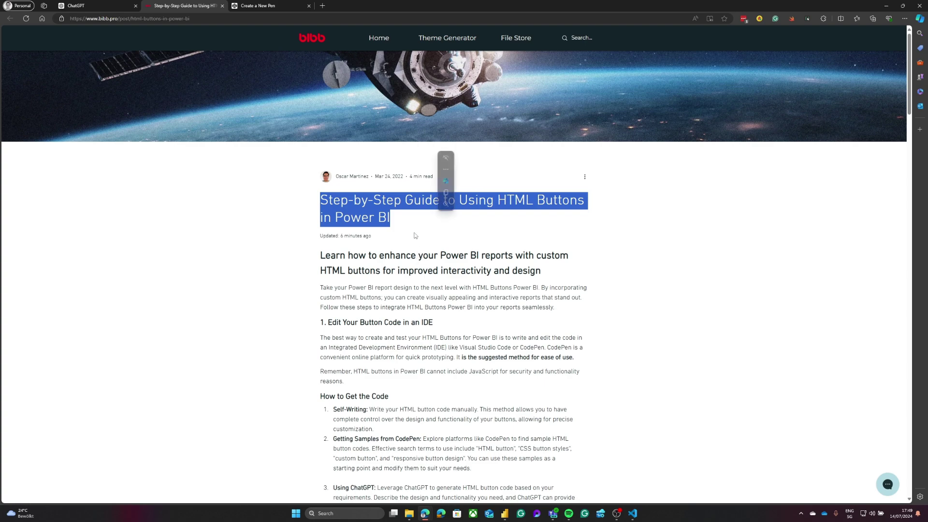
{"action": "scroll", "coordinate": [395, 257], "scroll_direction": "down", "scroll_amount": 2}
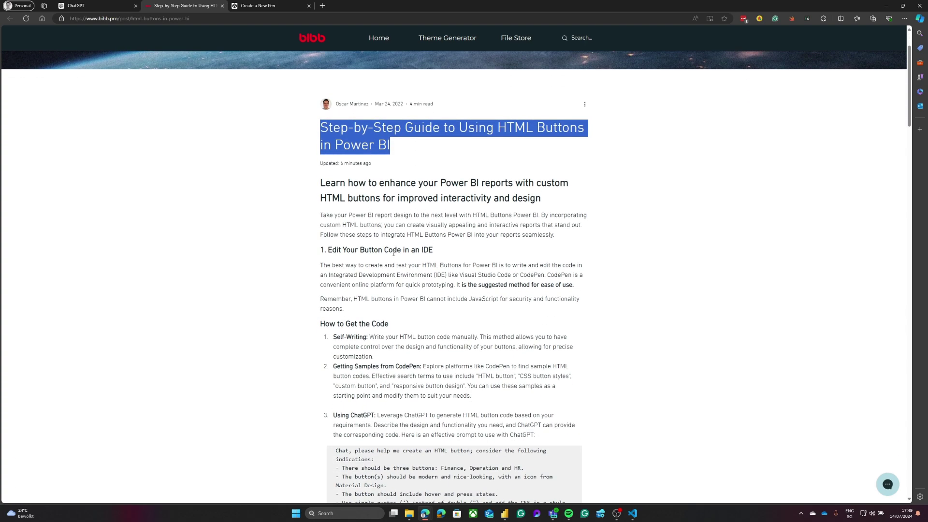
{"action": "scroll", "coordinate": [395, 253], "scroll_direction": "down", "scroll_amount": 2}
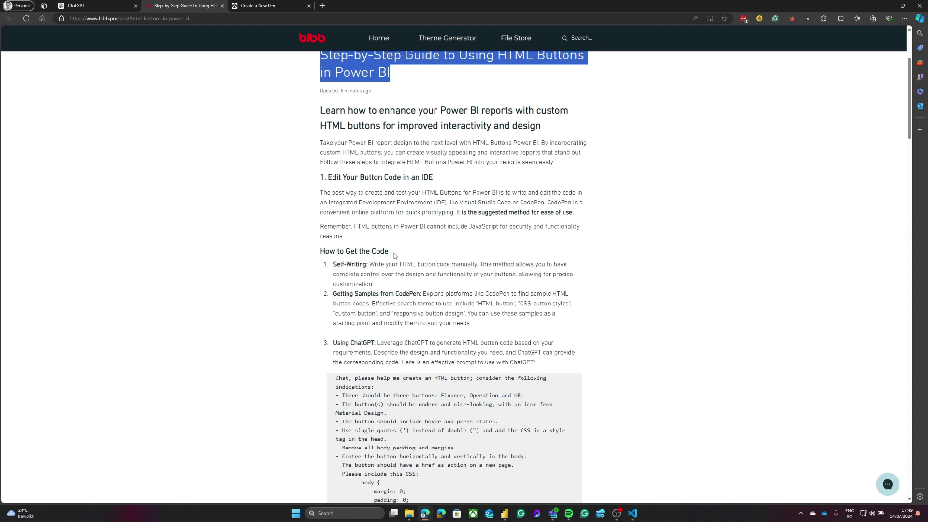
{"action": "left_click_drag", "start_coordinate": [334, 264], "coordinate": [364, 267]}
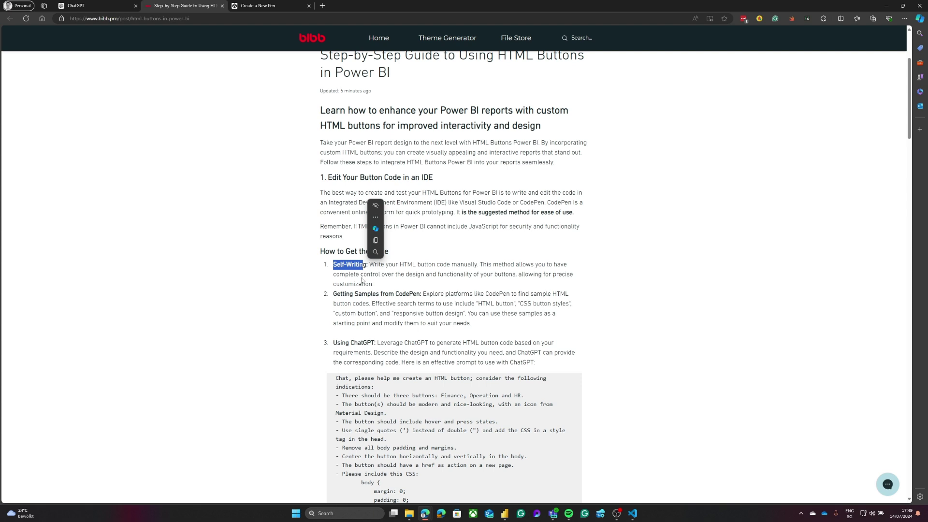
{"action": "left_click", "coordinate": [407, 304]}
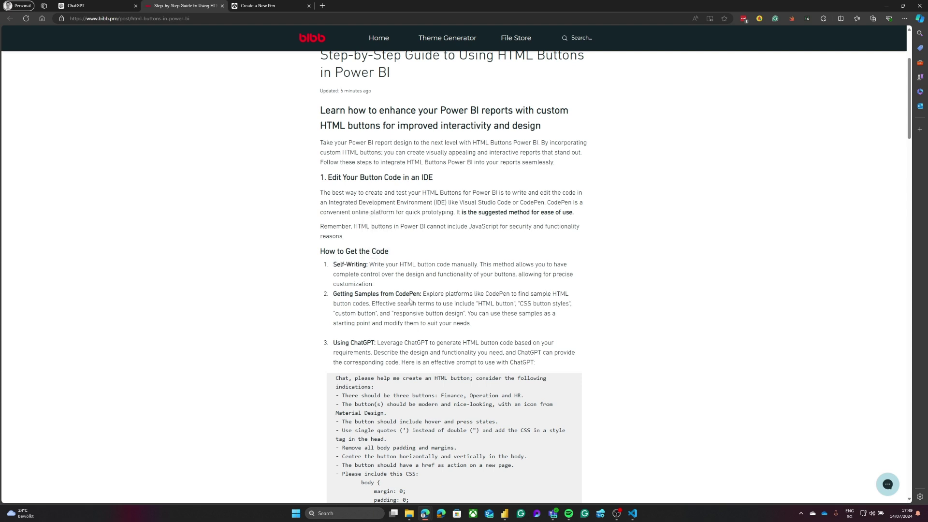
{"action": "left_click_drag", "start_coordinate": [420, 293], "coordinate": [386, 295]}
{"action": "left_click", "coordinate": [458, 315]}
Scroll down to the article's suggested ChatGPT prompt for the three HTML buttons.
{"action": "scroll", "coordinate": [428, 325], "scroll_direction": "up", "scroll_amount": 4}
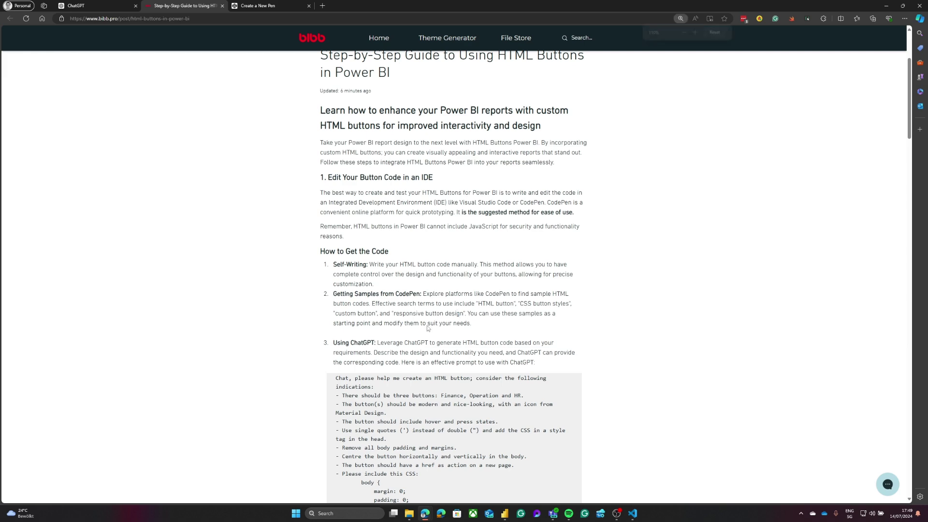
{"action": "scroll", "coordinate": [427, 326], "scroll_direction": "down", "scroll_amount": 3}
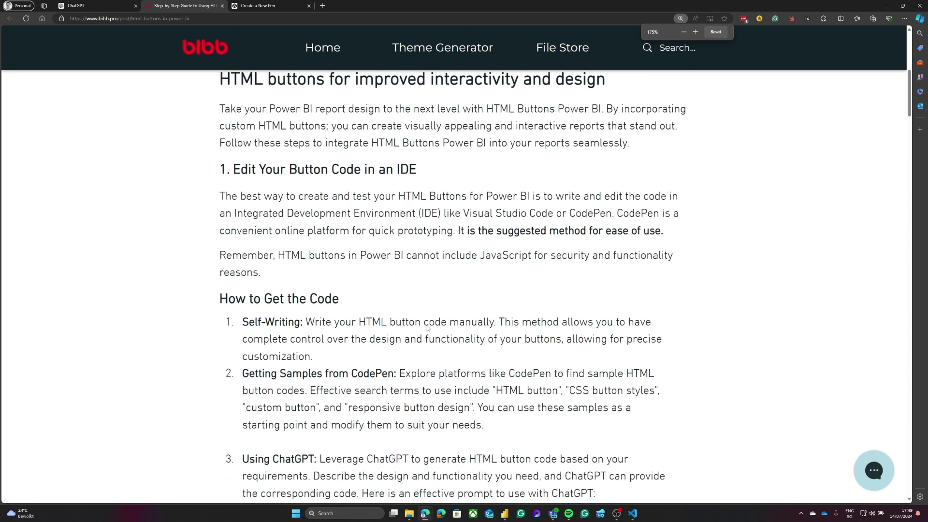
{"action": "scroll", "coordinate": [428, 325], "scroll_direction": "down", "scroll_amount": 2}
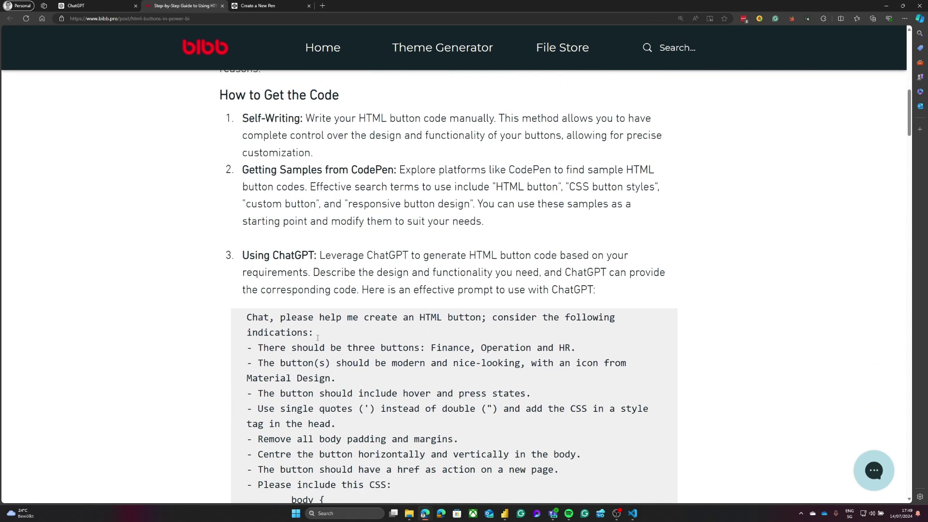
{"action": "scroll", "coordinate": [319, 339], "scroll_direction": "down", "scroll_amount": 3}
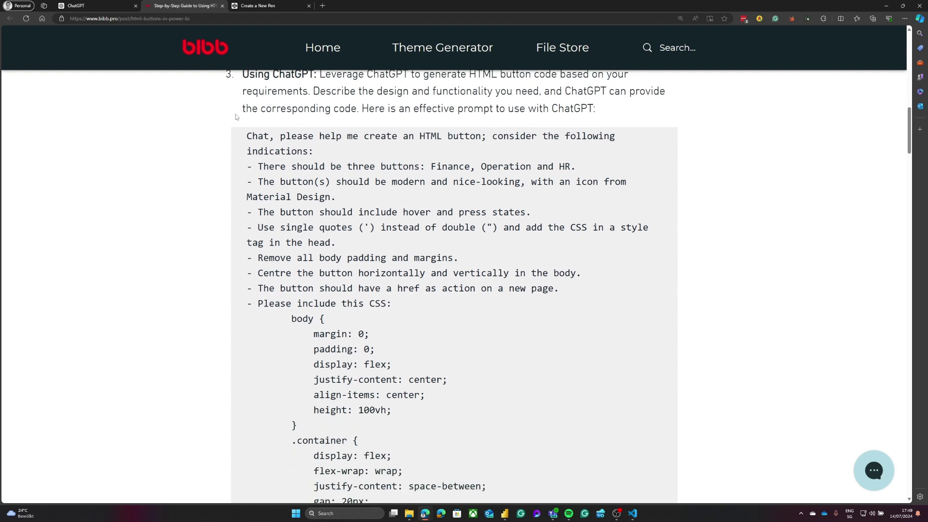
{"action": "left_click_drag", "start_coordinate": [246, 136], "coordinate": [321, 412]}
{"action": "scroll", "coordinate": [408, 308], "scroll_direction": "down", "scroll_amount": 2}
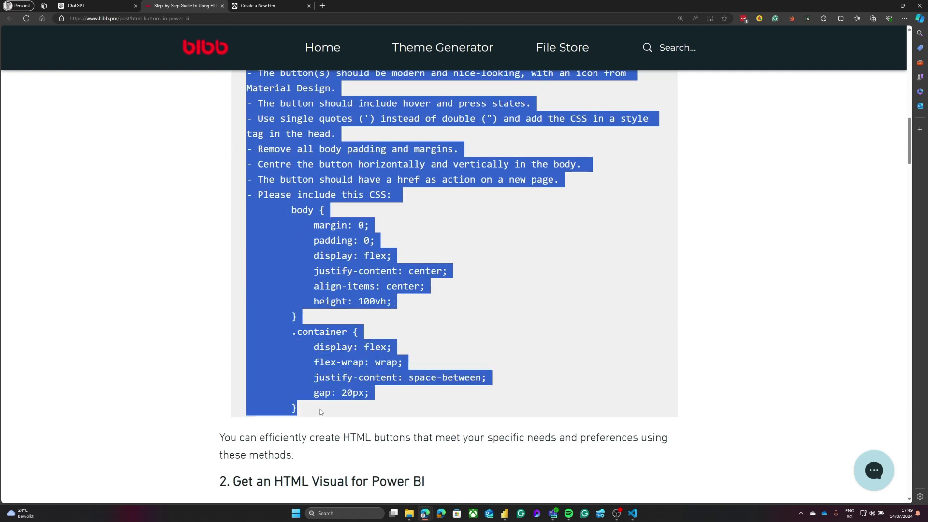
{"action": "scroll", "coordinate": [446, 335], "scroll_direction": "up", "scroll_amount": 2}
{"action": "left_click", "coordinate": [448, 330]}
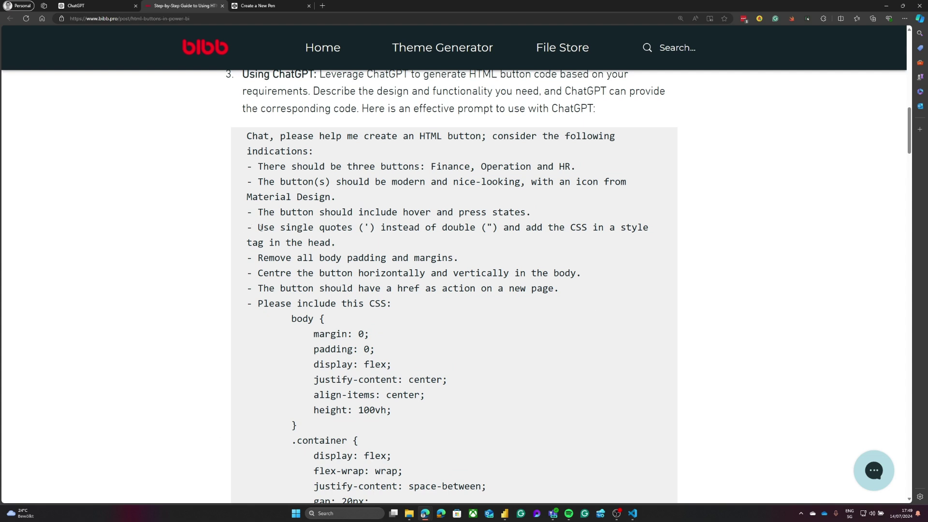
Note the prompt's double-quote rule, copy the whole prompt, and bring up ChatGPT.
{"action": "left_click_drag", "start_coordinate": [317, 228], "coordinate": [371, 228]}
{"action": "left_click_drag", "start_coordinate": [509, 229], "coordinate": [478, 232]}
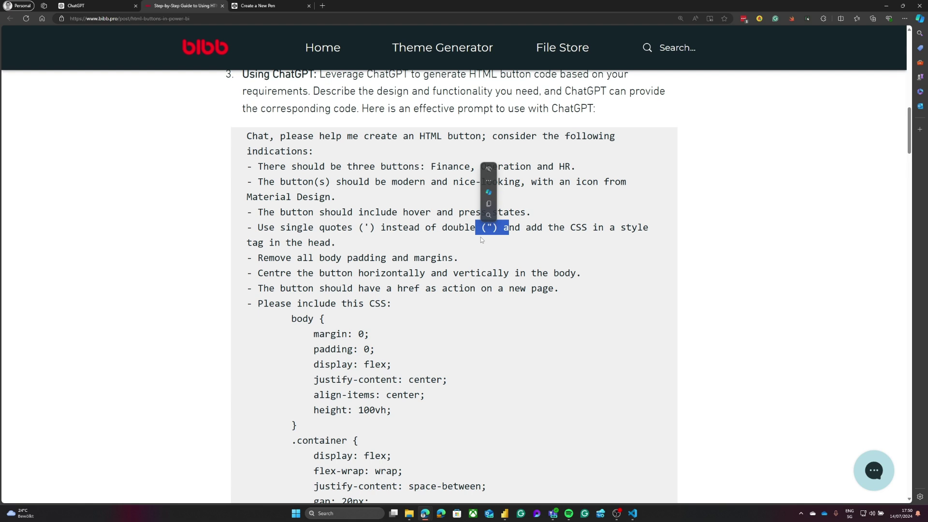
{"action": "left_click", "coordinate": [450, 238]}
{"action": "left_click_drag", "start_coordinate": [495, 228], "coordinate": [486, 228]}
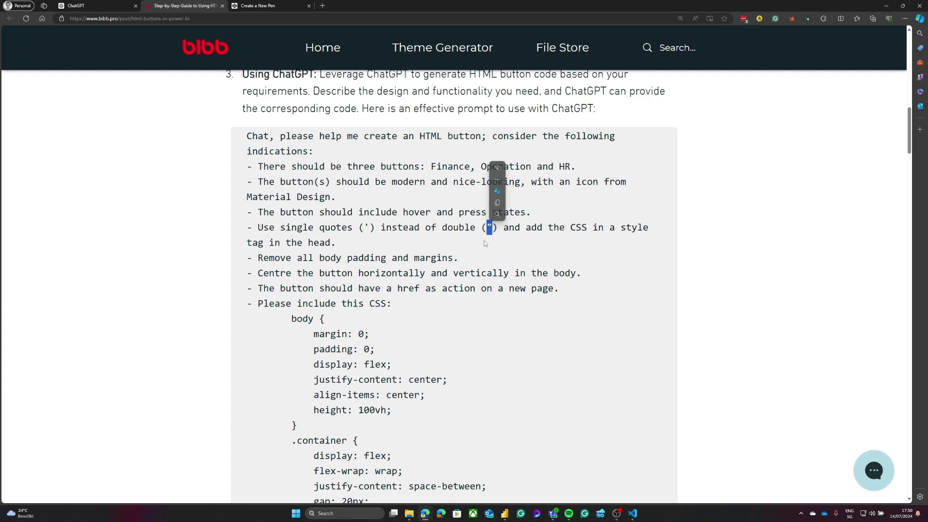
{"action": "left_click_drag", "start_coordinate": [247, 136], "coordinate": [331, 333]}
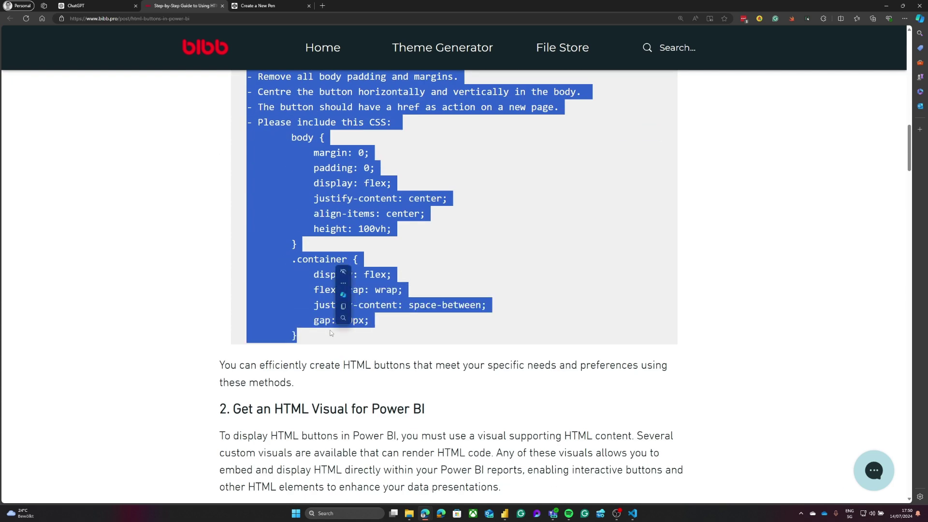
{"action": "left_click", "coordinate": [76, 6]}
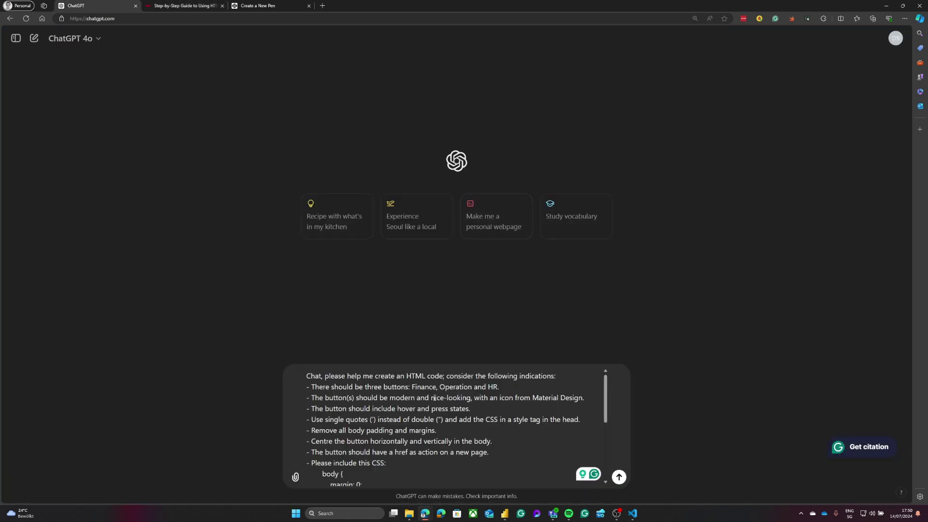
Paste the Finance, Operation and HR button prompt into ChatGPT at 175% zoom and send it.
{"action": "key", "text": "ctrl+a"}
{"action": "key", "text": "ctrl+v"}
{"action": "scroll", "coordinate": [437, 406], "scroll_direction": "up", "scroll_amount": 5}
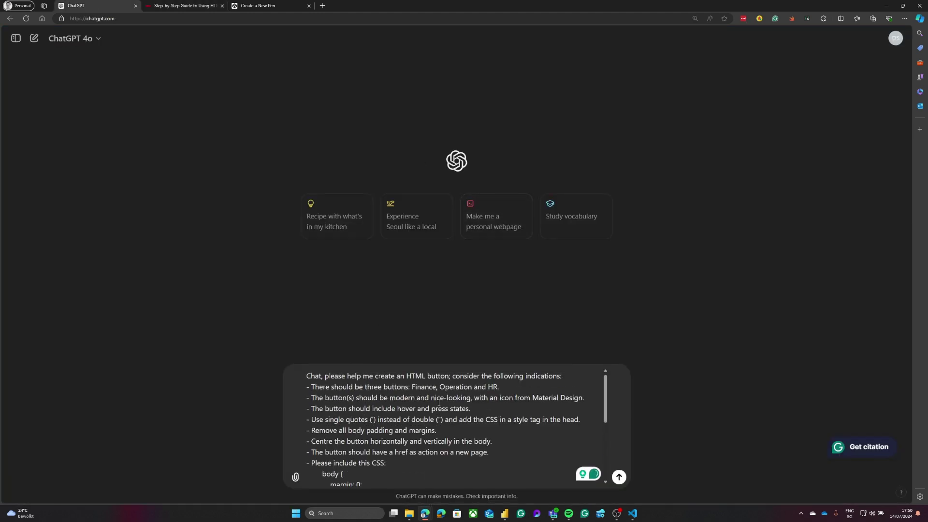
{"action": "key", "text": "ctrl+plus"}
{"action": "key", "text": "ctrl+plus"}
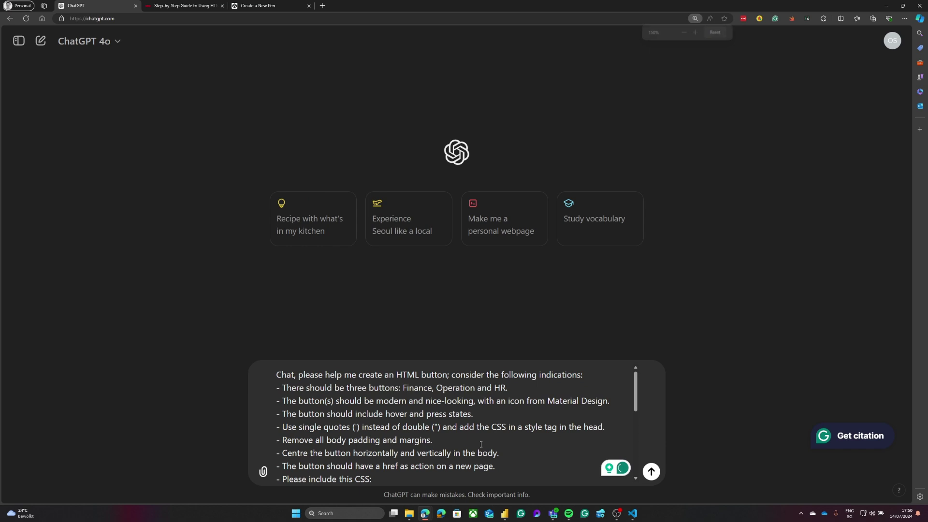
{"action": "scroll", "coordinate": [482, 442], "scroll_direction": "down", "scroll_amount": 3}
{"action": "scroll", "coordinate": [482, 443], "scroll_direction": "up", "scroll_amount": 3}
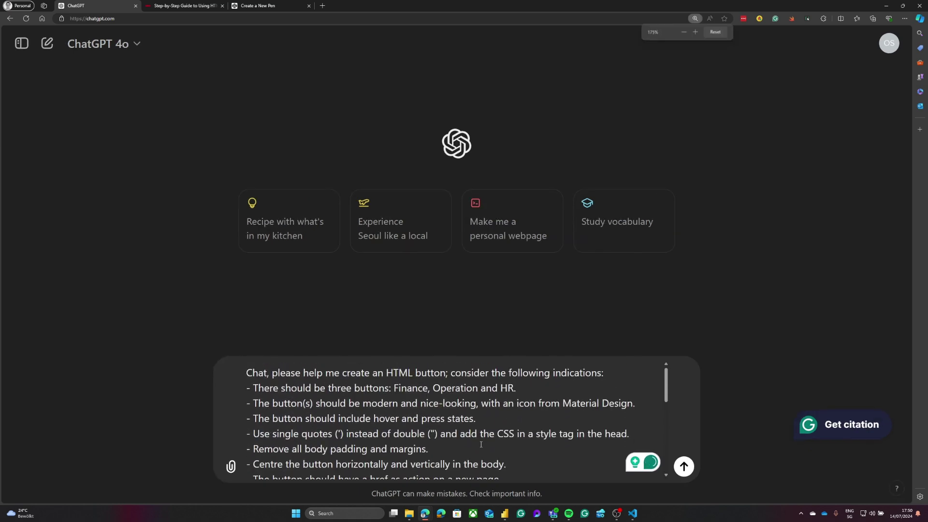
{"action": "left_click_drag", "start_coordinate": [399, 389], "coordinate": [511, 398]}
{"action": "scroll", "coordinate": [510, 398], "scroll_direction": "down", "scroll_amount": 10}
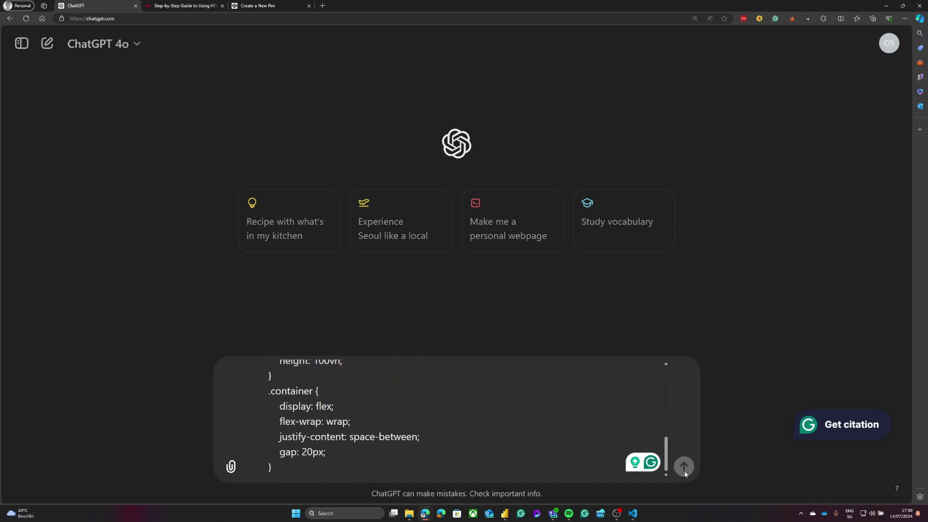
{"action": "key", "text": "Return"}
Scroll through ChatGPT's generated HTML and CSS, then open the blank CodePen pen.
{"action": "scroll", "coordinate": [644, 290], "scroll_direction": "up", "scroll_amount": 5}
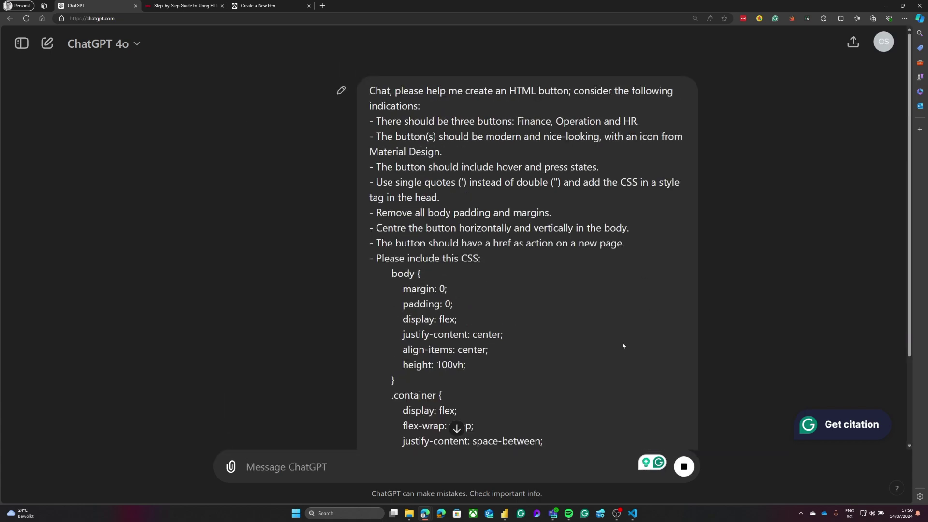
{"action": "scroll", "coordinate": [736, 389], "scroll_direction": "down", "scroll_amount": 5}
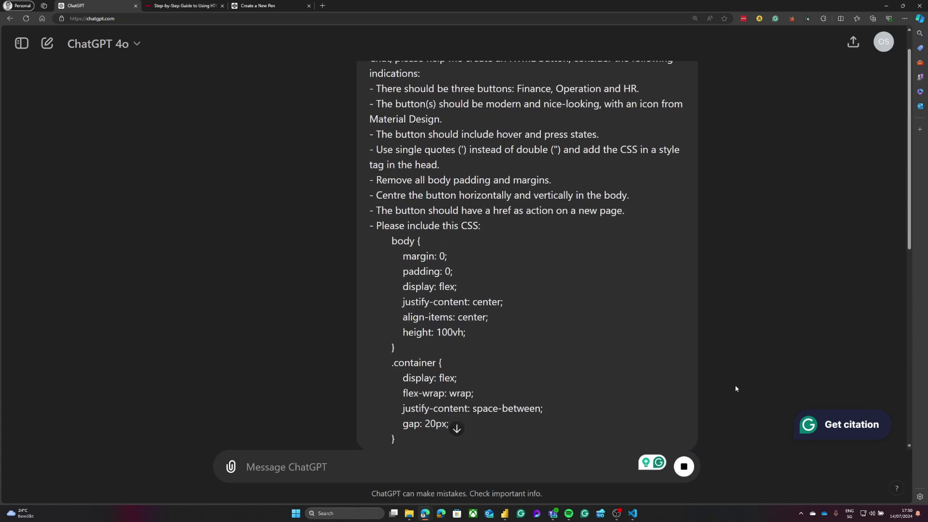
{"action": "scroll", "coordinate": [736, 389], "scroll_direction": "down", "scroll_amount": 5}
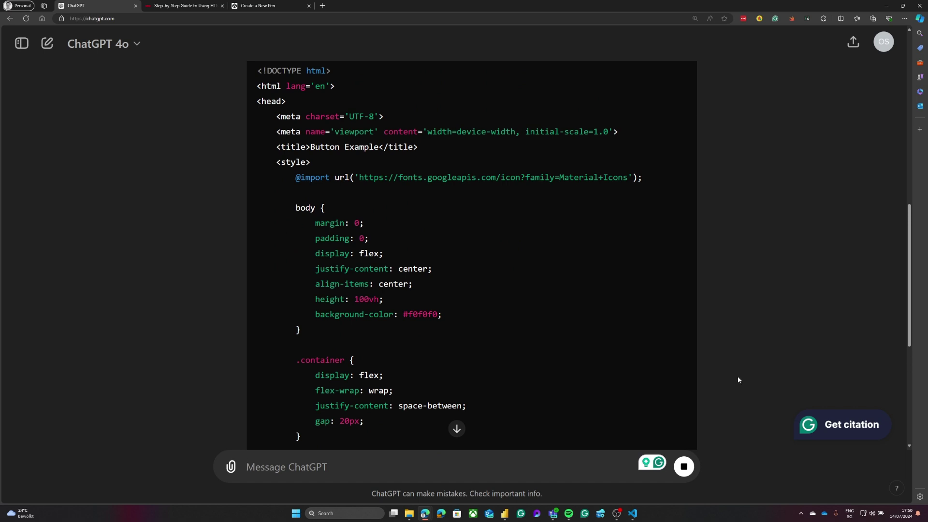
{"action": "scroll", "coordinate": [740, 382], "scroll_direction": "down", "scroll_amount": 3}
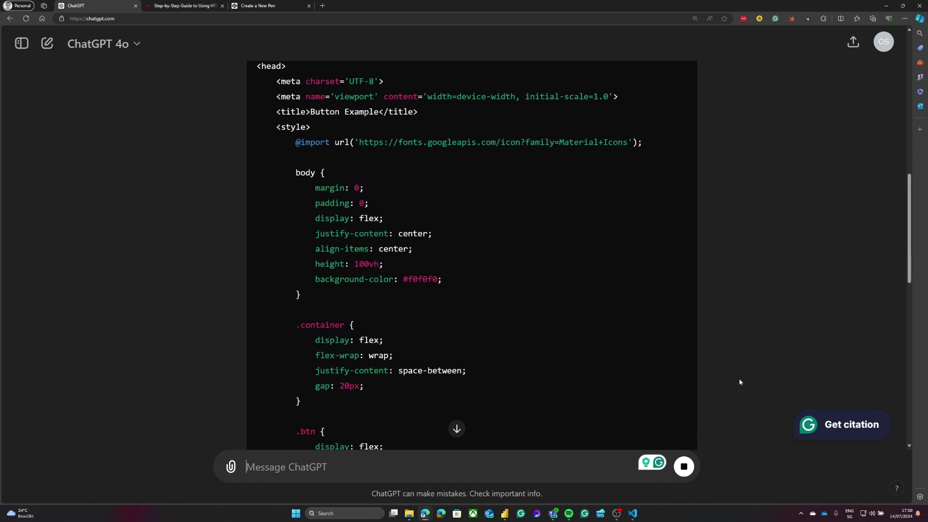
{"action": "scroll", "coordinate": [739, 382], "scroll_direction": "down", "scroll_amount": 4}
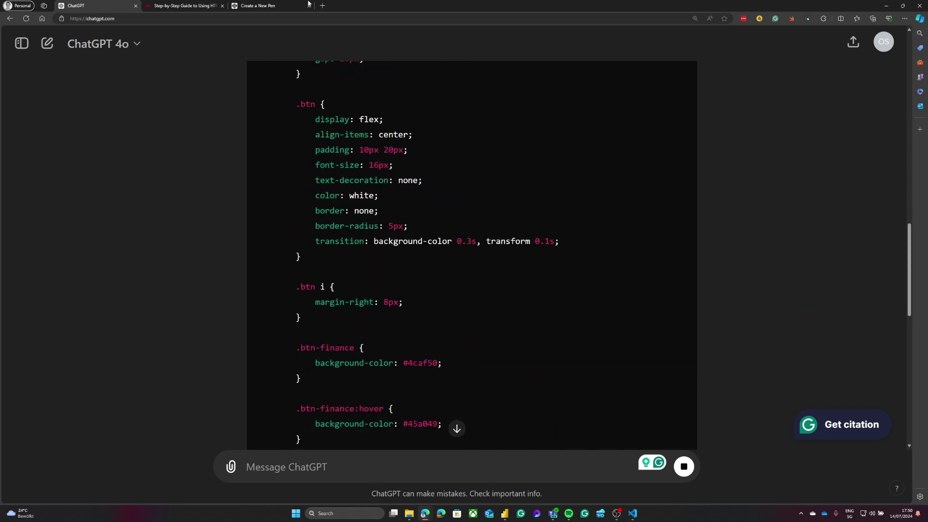
{"action": "left_click_drag", "start_coordinate": [285, 7], "coordinate": [199, 3]}
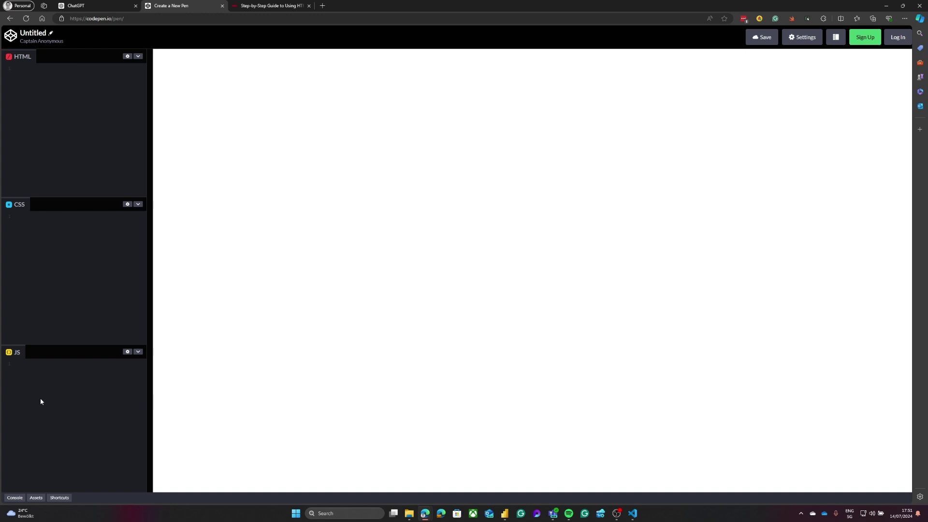
Copy ChatGPT's generated HTML and paste it into the CodePen HTML editor to preview the buttons.
{"action": "left_click", "coordinate": [54, 100]}
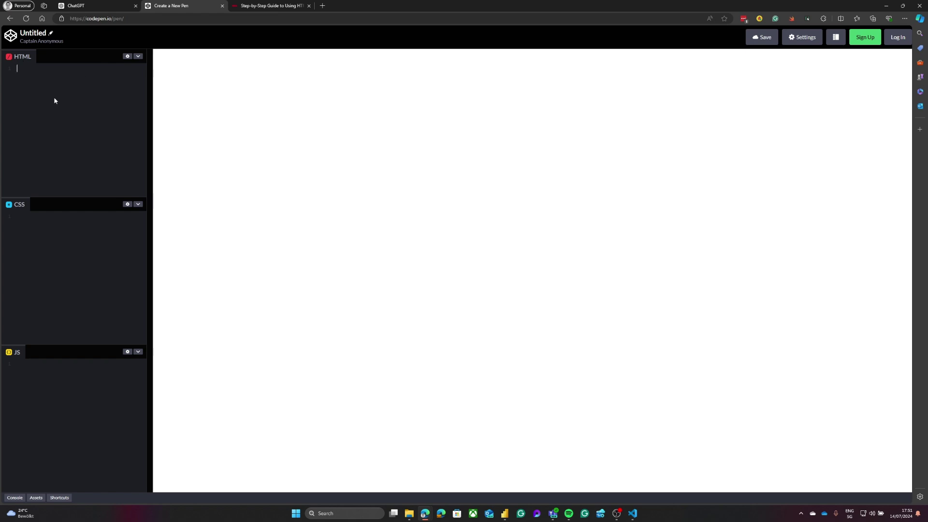
{"action": "left_click", "coordinate": [83, 7]}
{"action": "scroll", "coordinate": [352, 279], "scroll_direction": "up", "scroll_amount": 10}
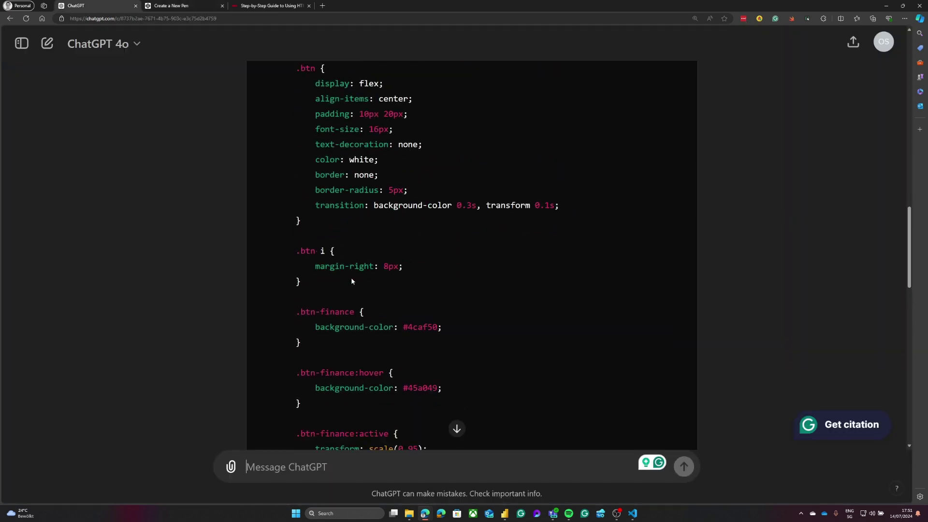
{"action": "left_click", "coordinate": [664, 189]}
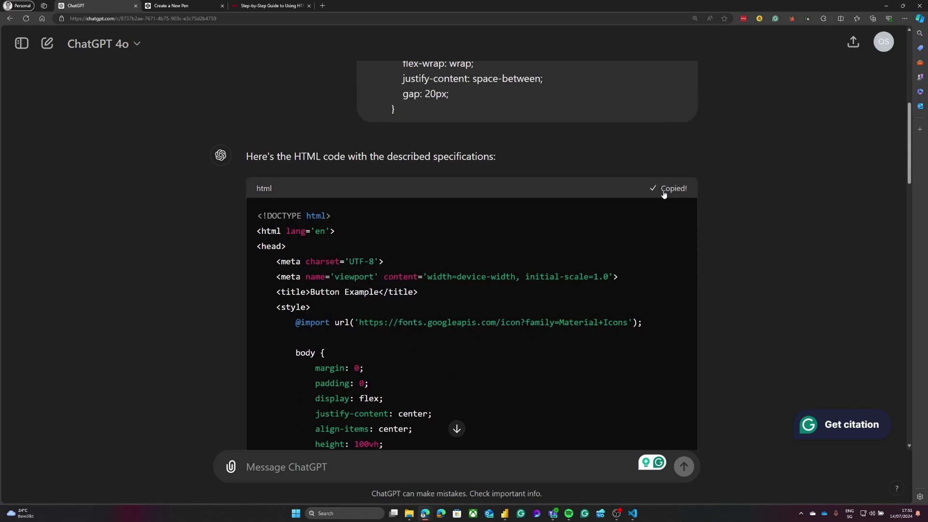
{"action": "left_click", "coordinate": [171, 6]}
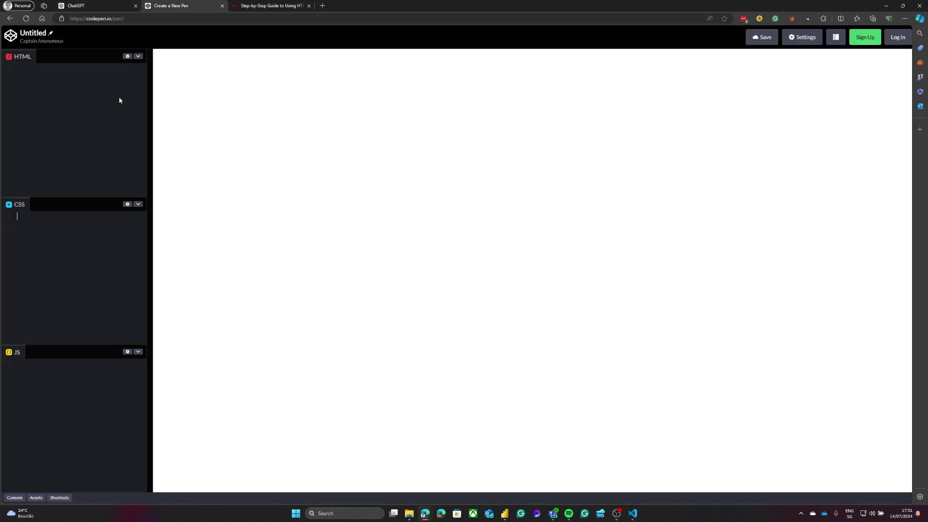
{"action": "left_click", "coordinate": [47, 98]}
{"action": "key", "text": "ctrl+v"}
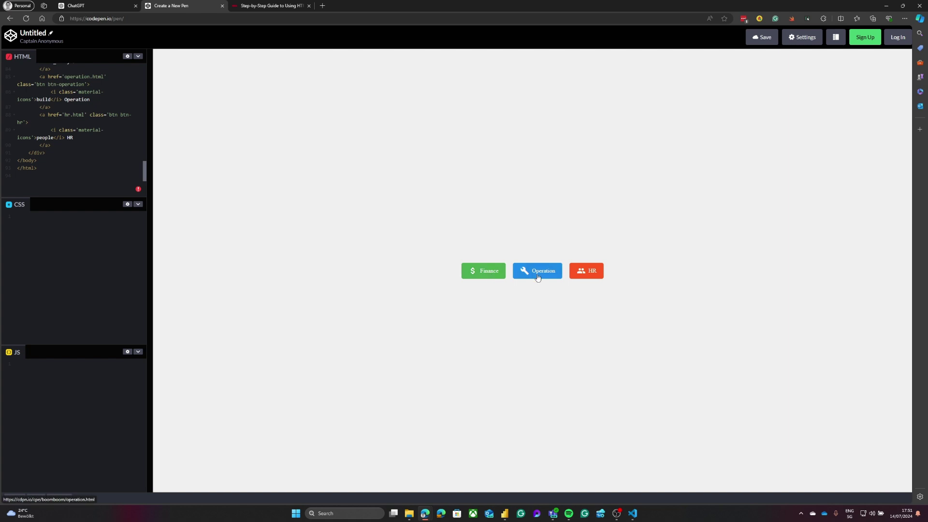
Test the Finance button link in the preview and compare the pen's code with ChatGPT's CSS.
{"action": "left_click", "coordinate": [484, 273]}
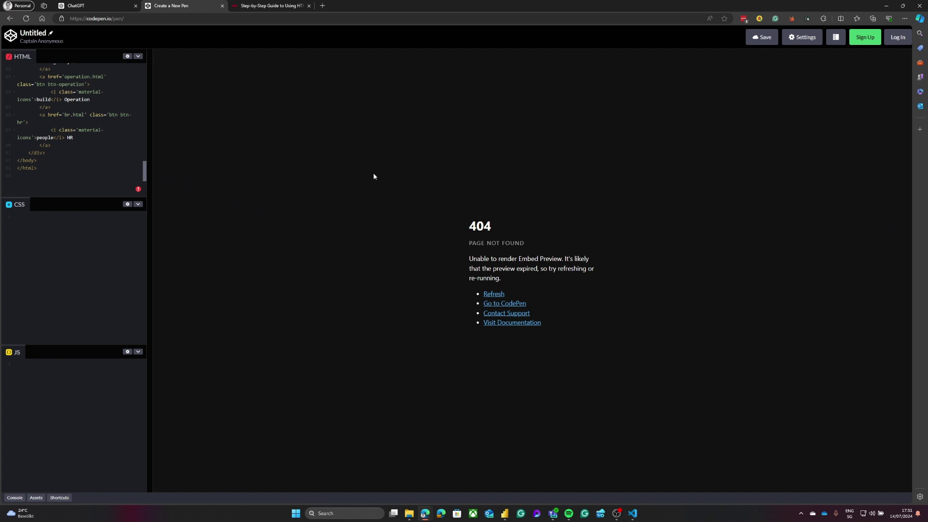
{"action": "left_click", "coordinate": [106, 168]}
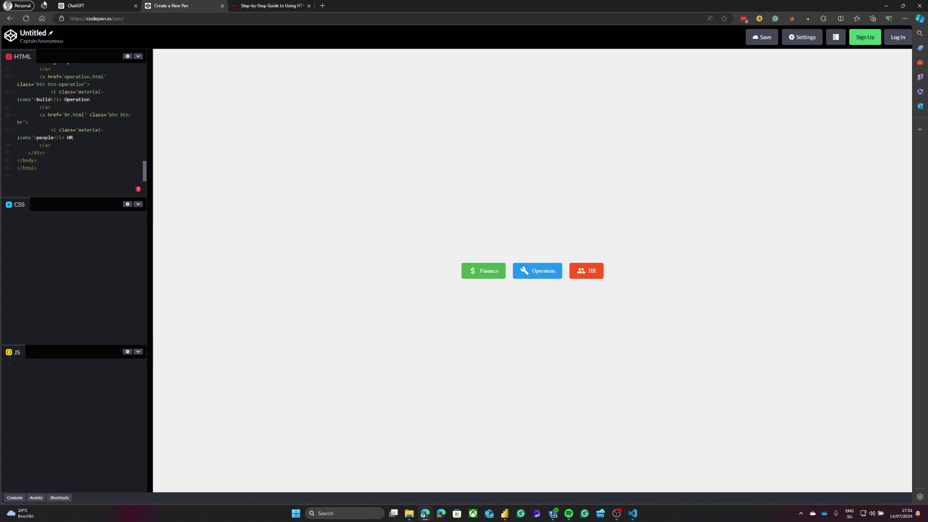
{"action": "left_click", "coordinate": [103, 5]}
{"action": "scroll", "coordinate": [408, 368], "scroll_direction": "down", "scroll_amount": 9}
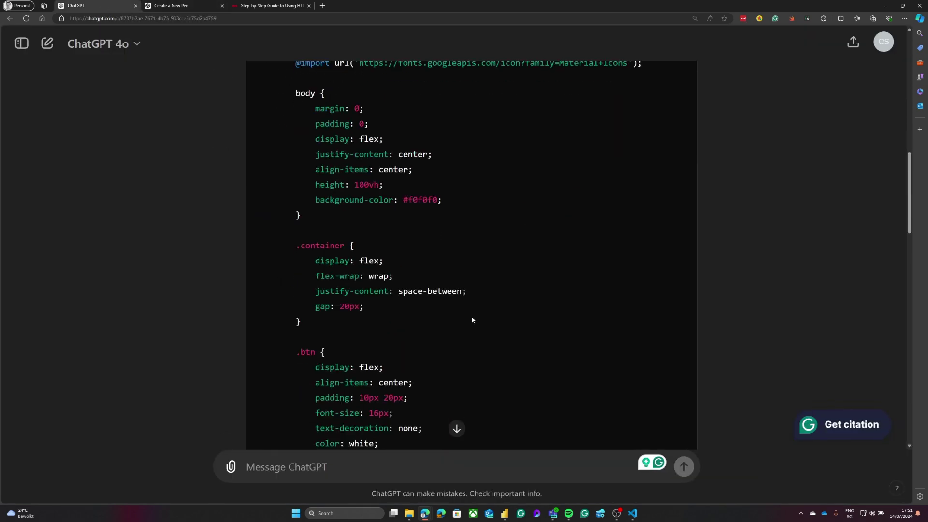
Scroll back through the pen's HTML, then switch to Power BI Desktop.
{"action": "left_click", "coordinate": [183, 5]}
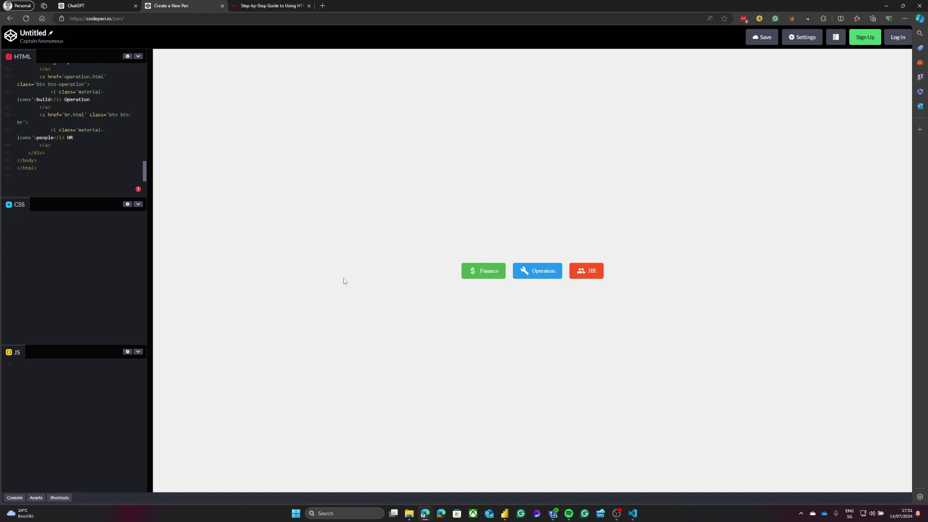
{"action": "scroll", "coordinate": [110, 164], "scroll_direction": "up", "scroll_amount": 3}
{"action": "scroll", "coordinate": [110, 163], "scroll_direction": "up", "scroll_amount": 15}
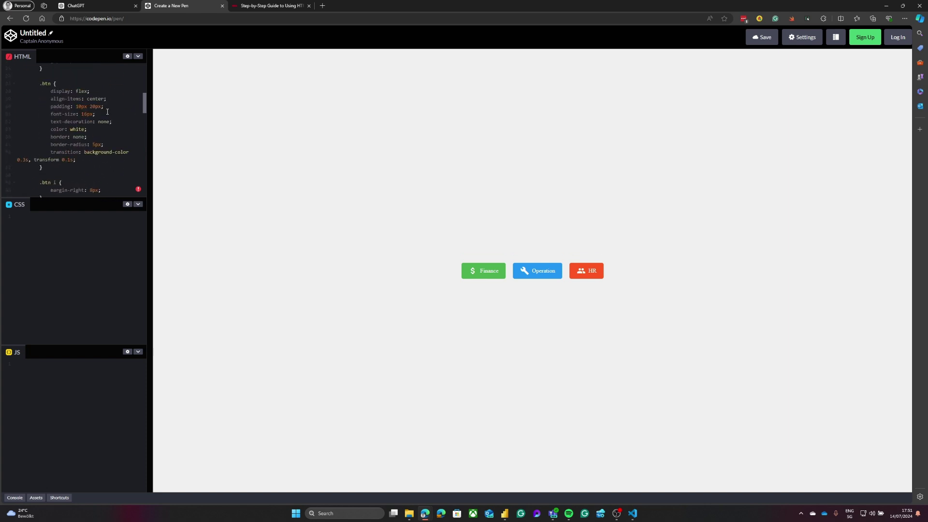
{"action": "left_click", "coordinate": [504, 513]}
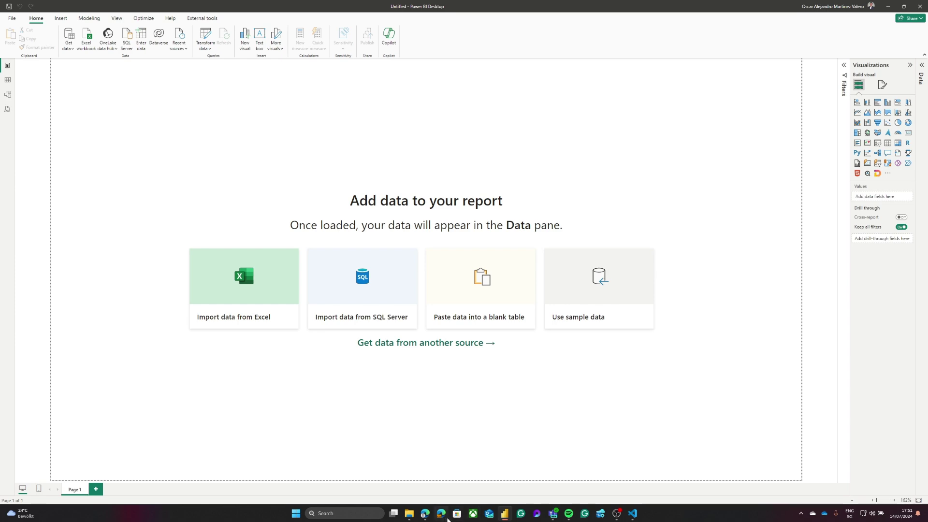
Return to the browser and scroll the bibb.pro guide to its table of six HTML-capable visuals.
{"action": "mouse_move", "coordinate": [426, 514]}
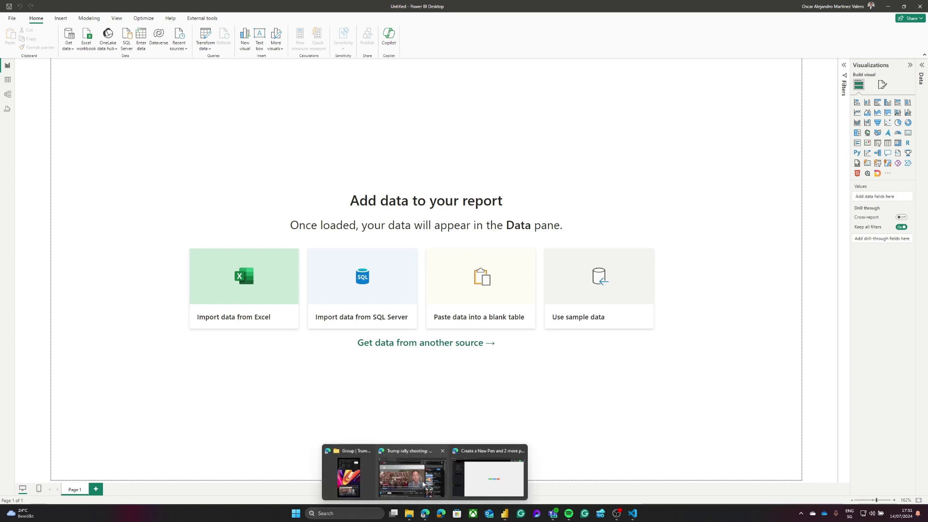
{"action": "left_click", "coordinate": [523, 472]}
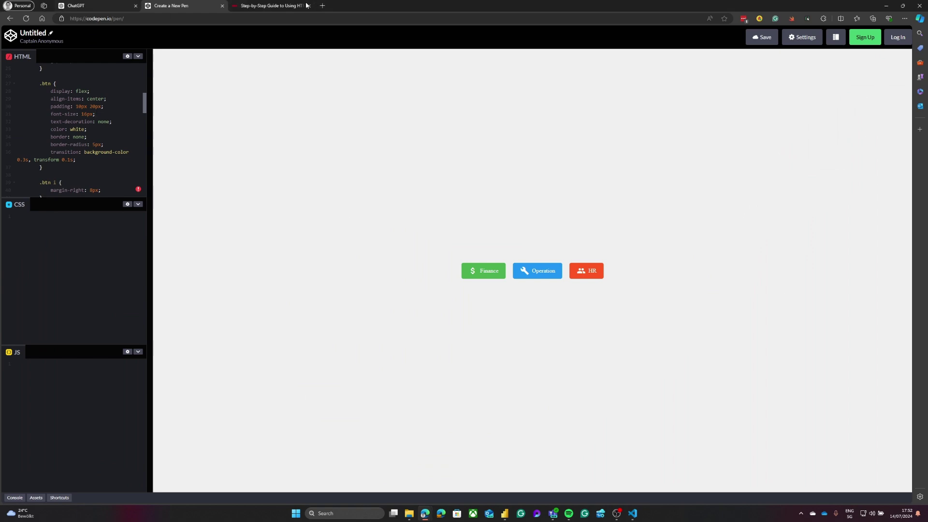
{"action": "left_click", "coordinate": [286, 5]}
{"action": "scroll", "coordinate": [548, 312], "scroll_direction": "up", "scroll_amount": 4}
{"action": "scroll", "coordinate": [548, 312], "scroll_direction": "down", "scroll_amount": 3}
{"action": "scroll", "coordinate": [548, 311], "scroll_direction": "down", "scroll_amount": 8}
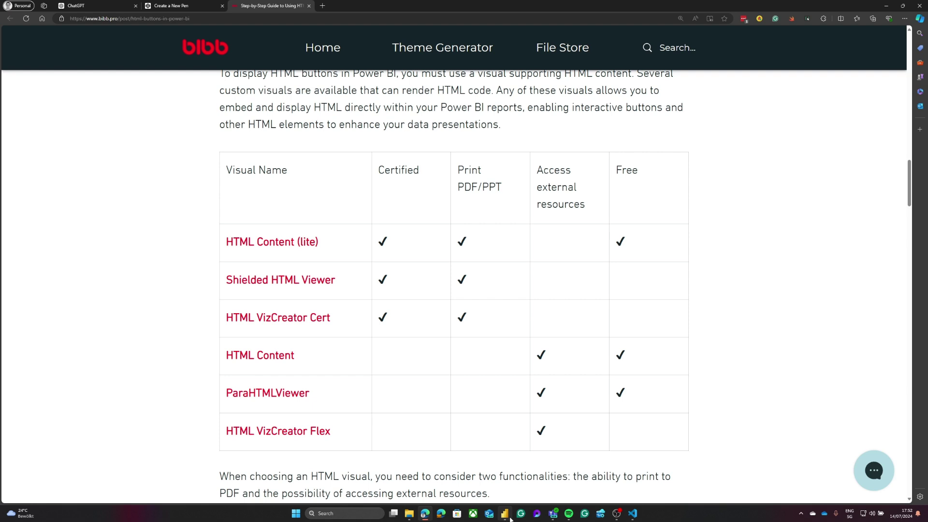
Switch back to the blank Untitled Power BI Desktop report from the taskbar.
{"action": "mouse_move", "coordinate": [510, 519]}
{"action": "left_click", "coordinate": [516, 485]}
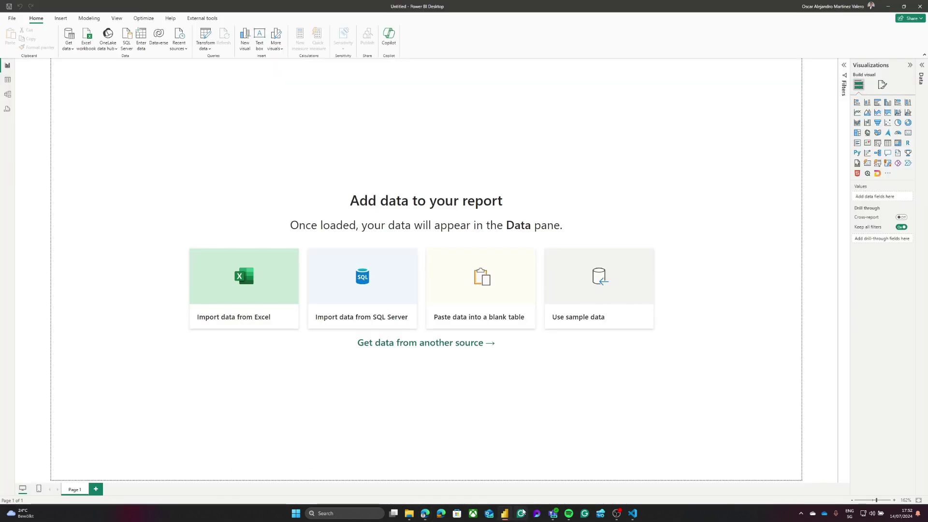
Import the HTML Content visual by searching 'html' in Get more visuals and adding it.
{"action": "left_click", "coordinate": [890, 173]}
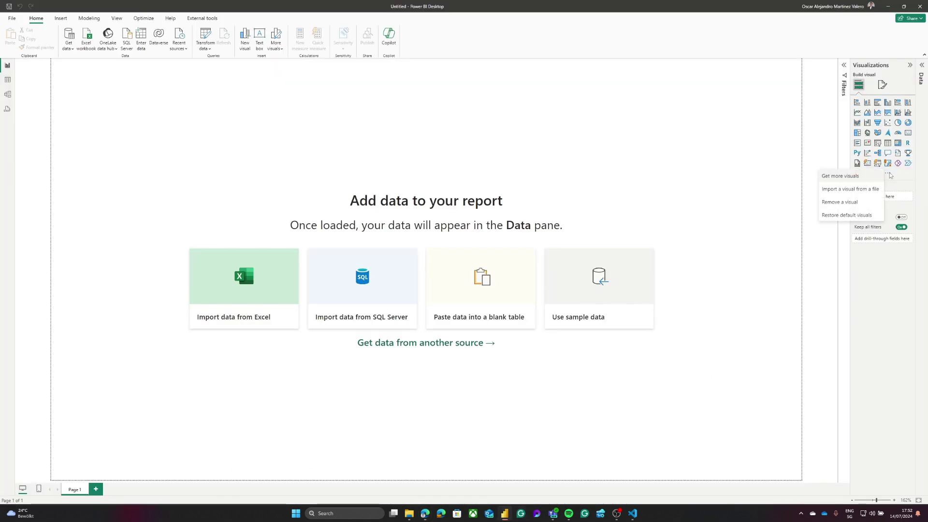
{"action": "left_click", "coordinate": [842, 177]}
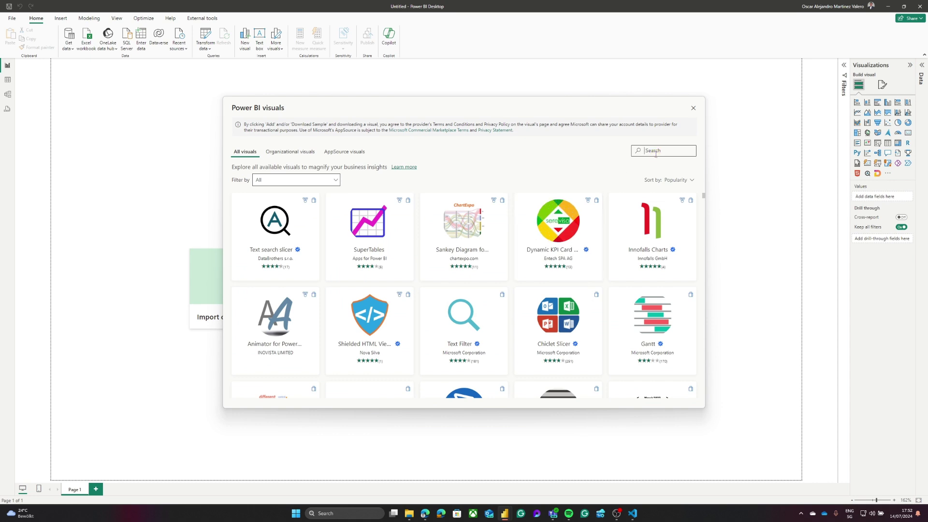
{"action": "type", "text": "html"}
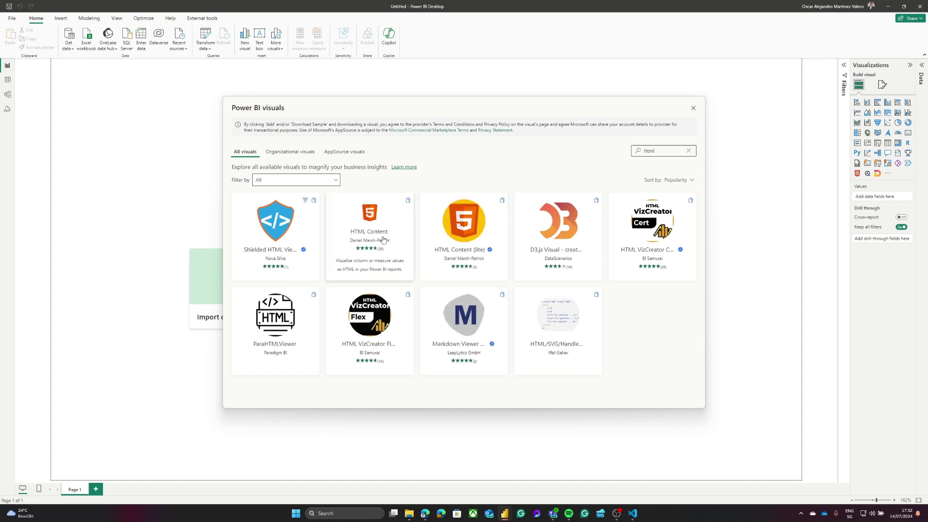
{"action": "left_click", "coordinate": [370, 231]}
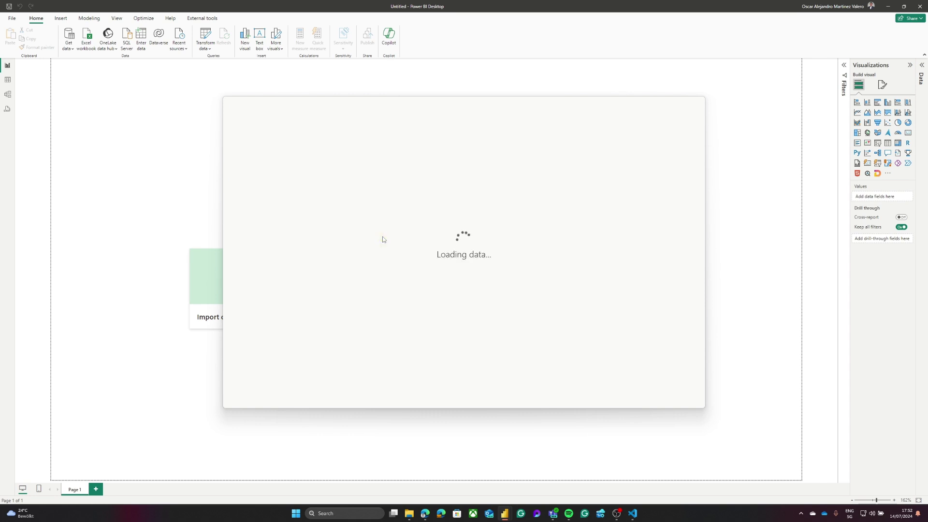
{"action": "left_click", "coordinate": [275, 213]}
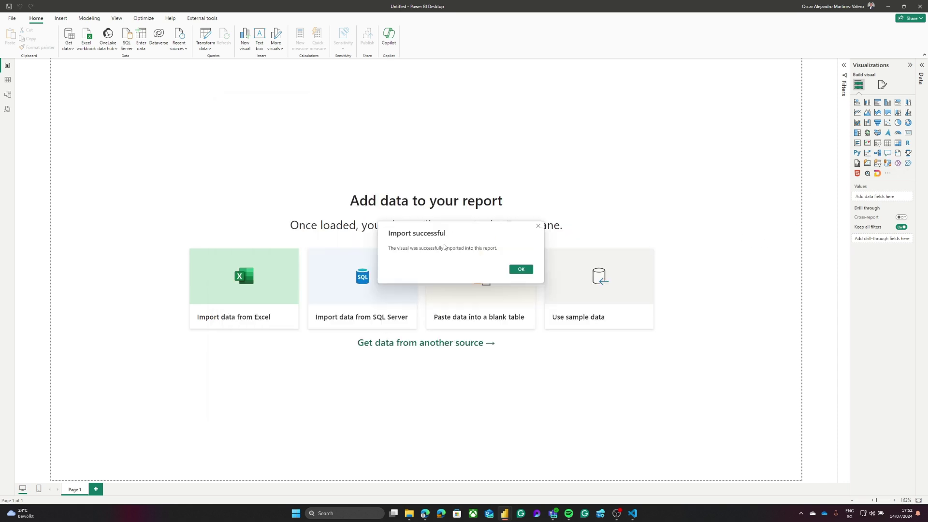
{"action": "left_click", "coordinate": [521, 270]}
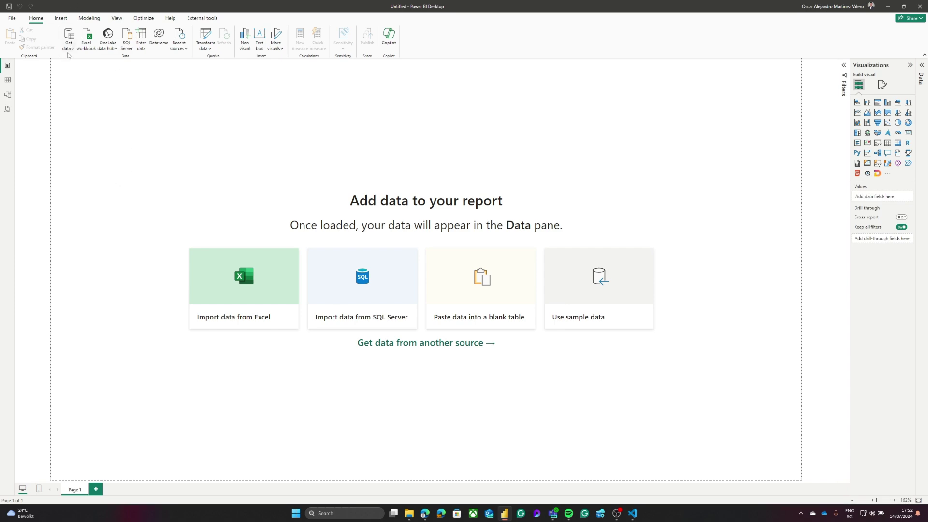
Copy the generated button HTML from ChatGPT's code block and return to Power BI Desktop.
{"action": "key", "text": "alt+Tab"}
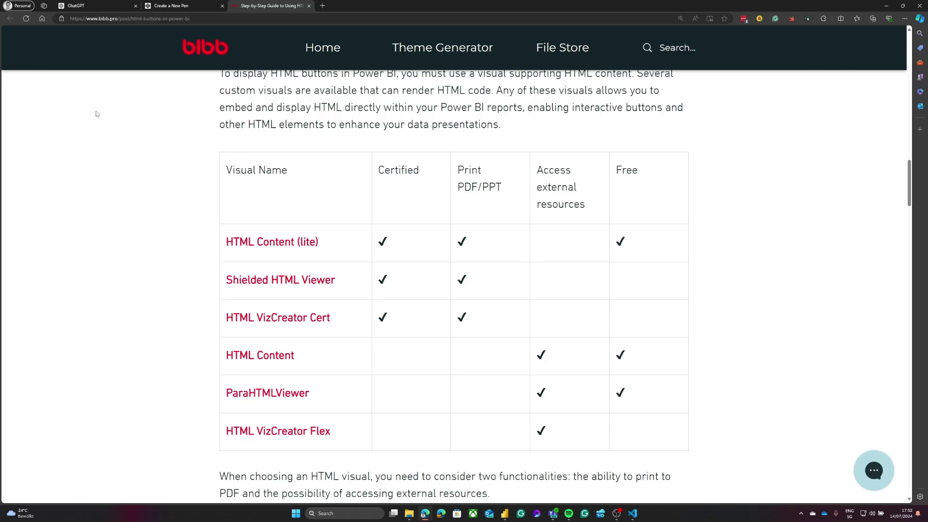
{"action": "left_click", "coordinate": [125, 11]}
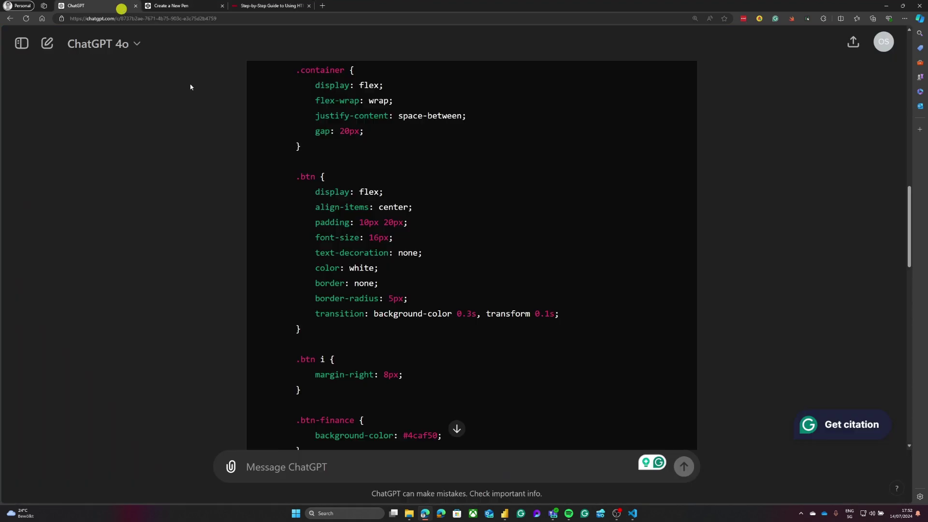
{"action": "key", "text": "ctrl+a"}
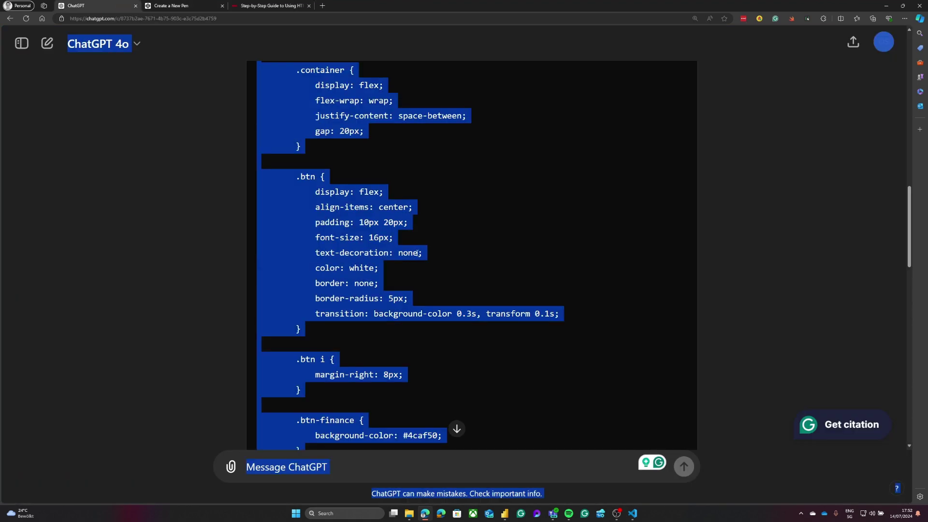
{"action": "scroll", "coordinate": [464, 320], "scroll_direction": "up", "scroll_amount": 6}
{"action": "left_click", "coordinate": [669, 115]}
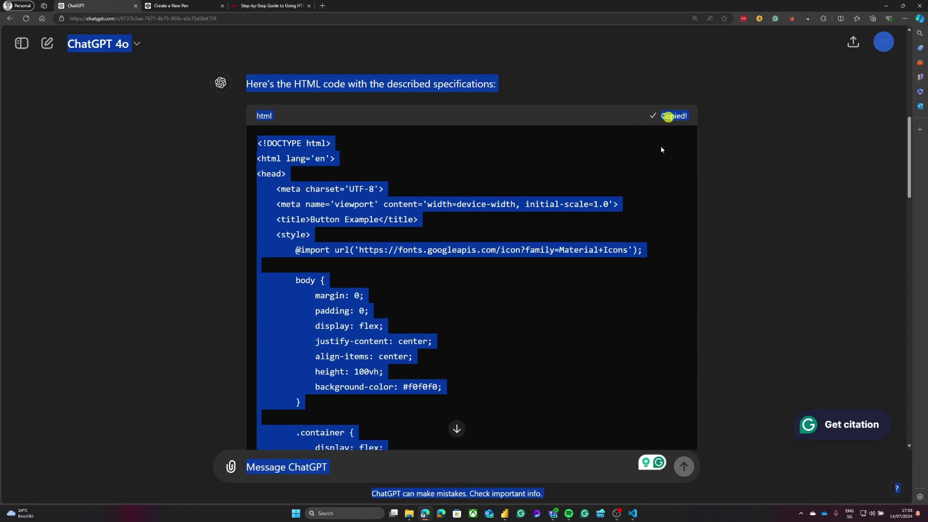
{"action": "left_click", "coordinate": [170, 5]}
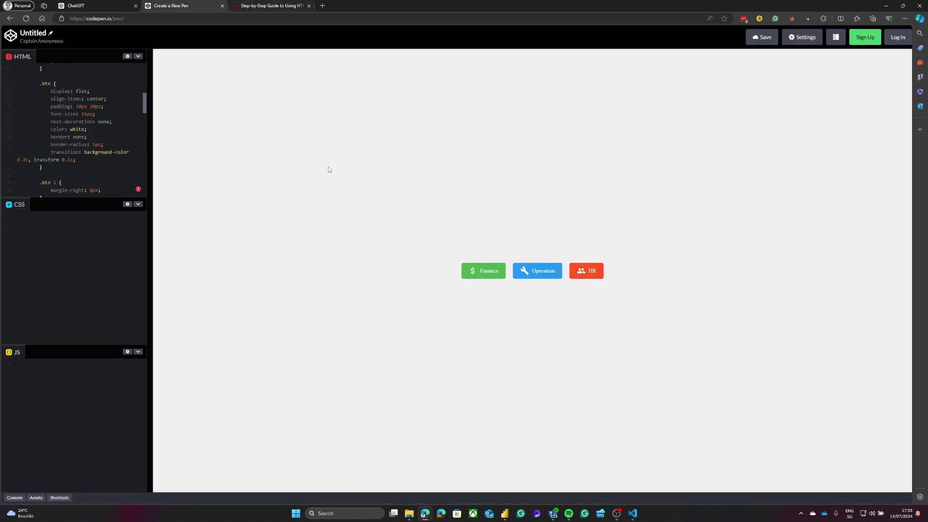
{"action": "key", "text": "alt+Tab"}
{"action": "key", "text": "alt+Tab"}
{"action": "key", "text": "alt+Tab"}
{"action": "left_click", "coordinate": [287, 268]}
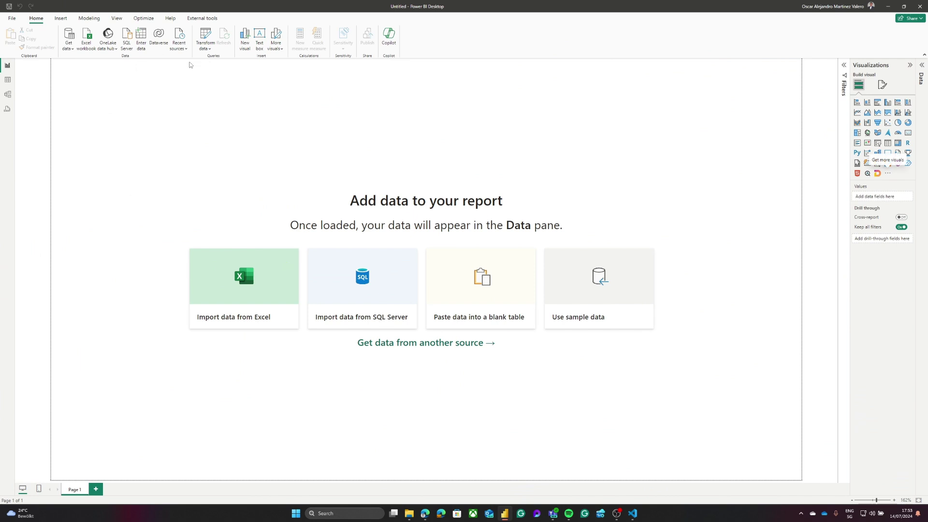
Create an empty table named Table with Enter data and load it into the model.
{"action": "left_click", "coordinate": [920, 74]}
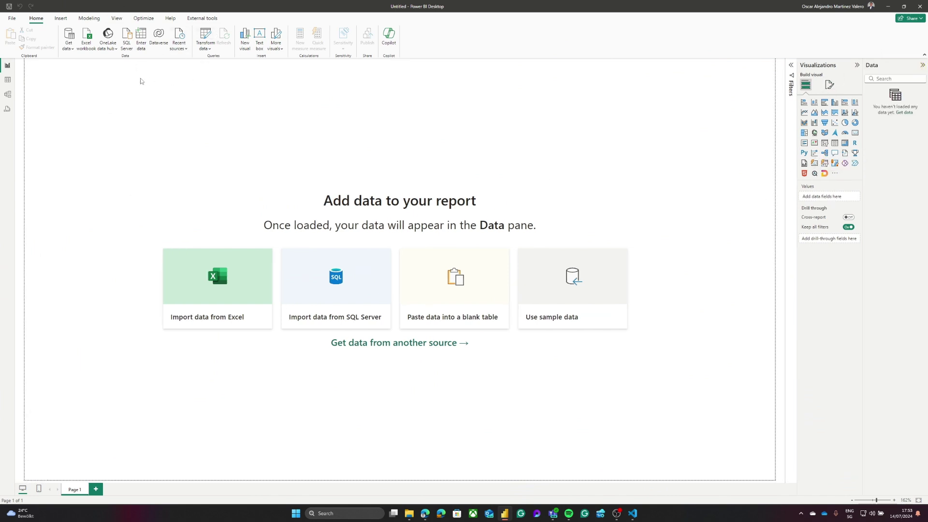
{"action": "left_click", "coordinate": [142, 37]}
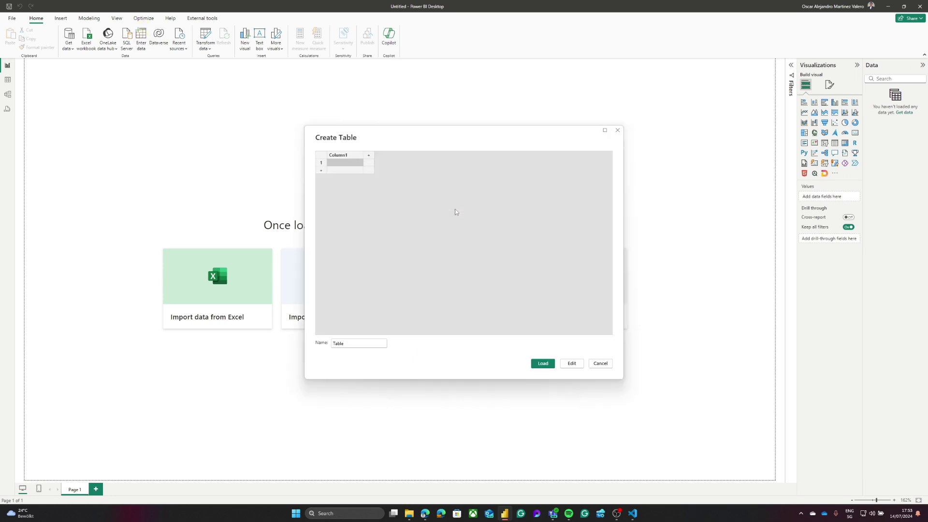
{"action": "left_click", "coordinate": [544, 364]}
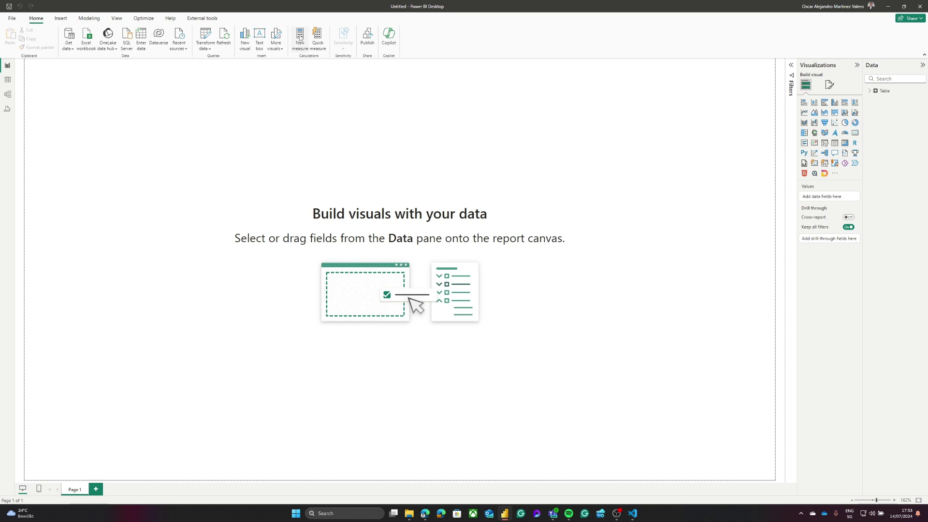
Start a new measure 'HTML Buttons = "' and paste the button HTML and CSS code into it.
{"action": "left_click", "coordinate": [300, 38]}
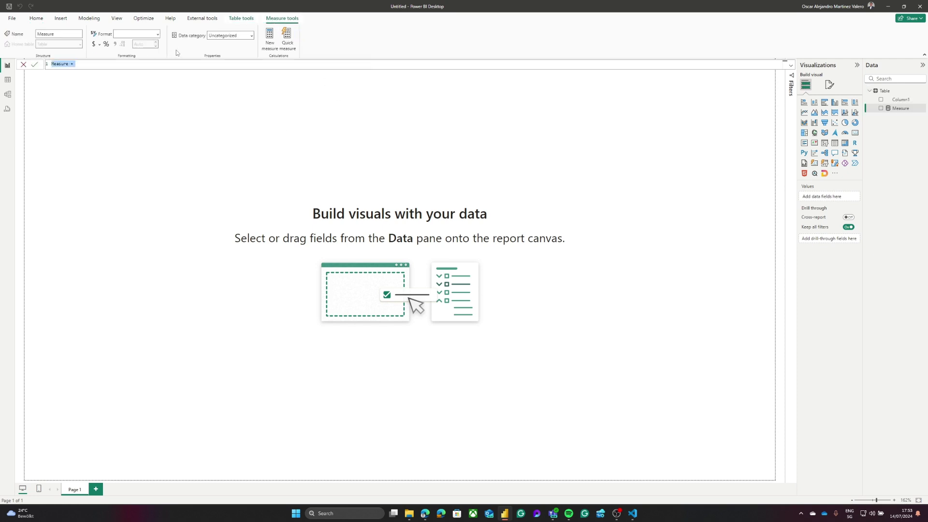
{"action": "type", "text": "HTML Buttons = \""}
{"action": "key", "text": "shift+Return"}
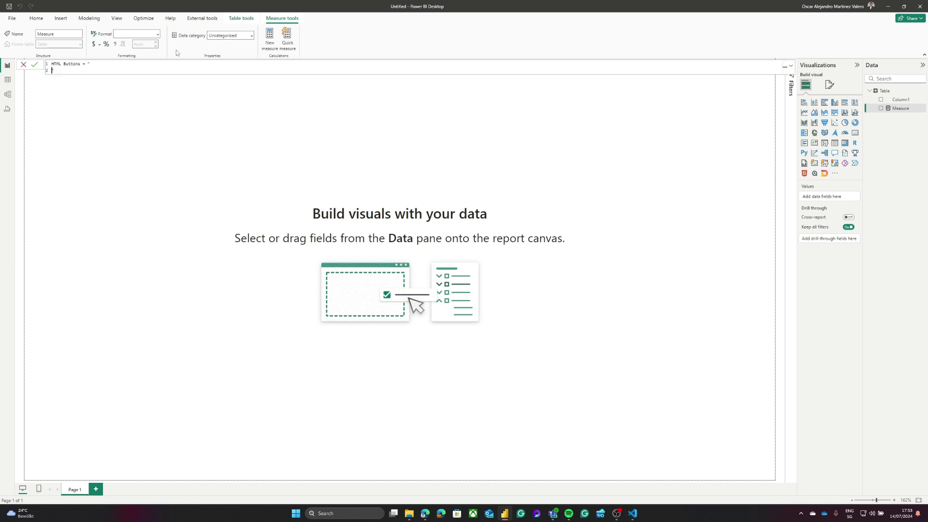
{"action": "key", "text": "shift+Return"}
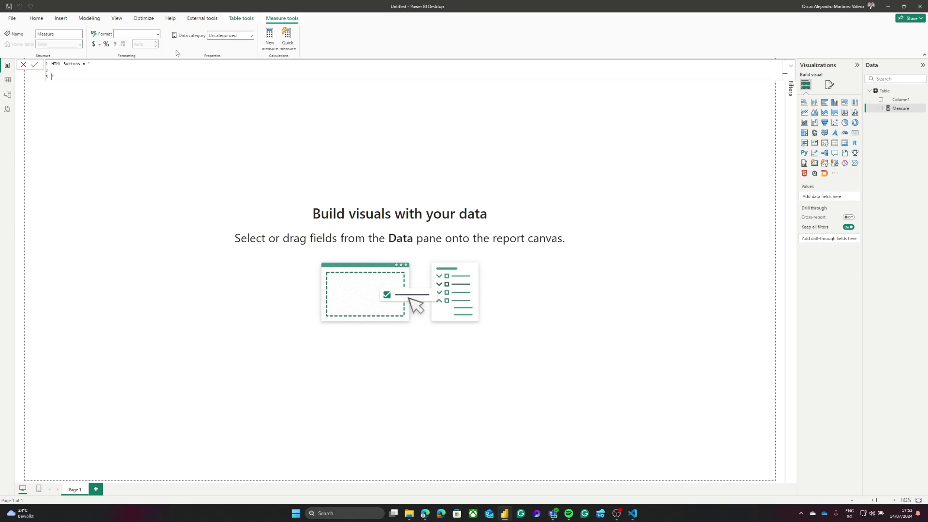
{"action": "key", "text": "ctrl+v"}
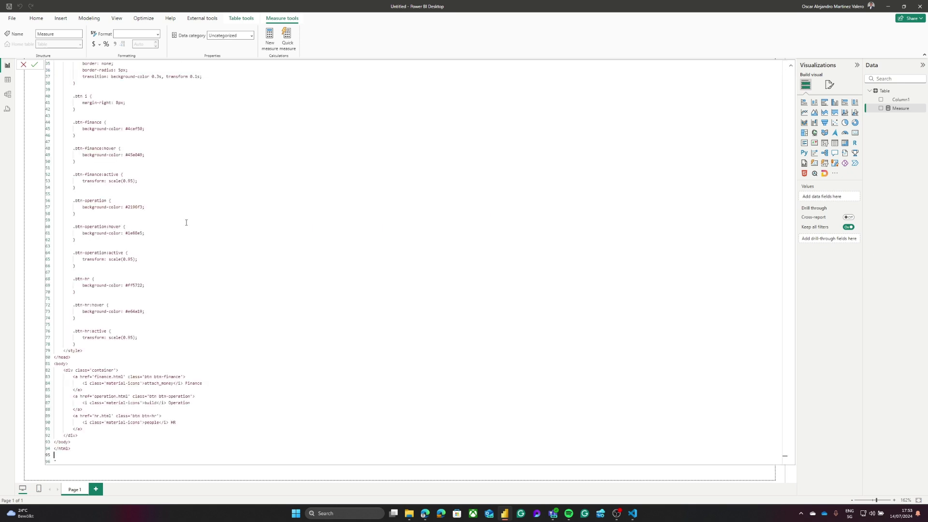
Check the quotes in the viewport tag on line 6 and commit the measure.
{"action": "scroll", "coordinate": [241, 252], "scroll_direction": "up", "scroll_amount": 10}
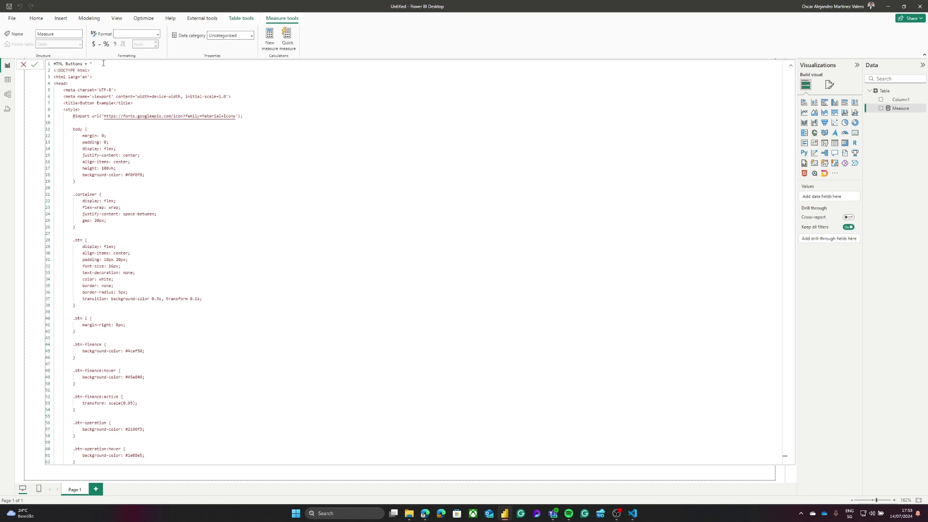
{"action": "left_click", "coordinate": [229, 96]}
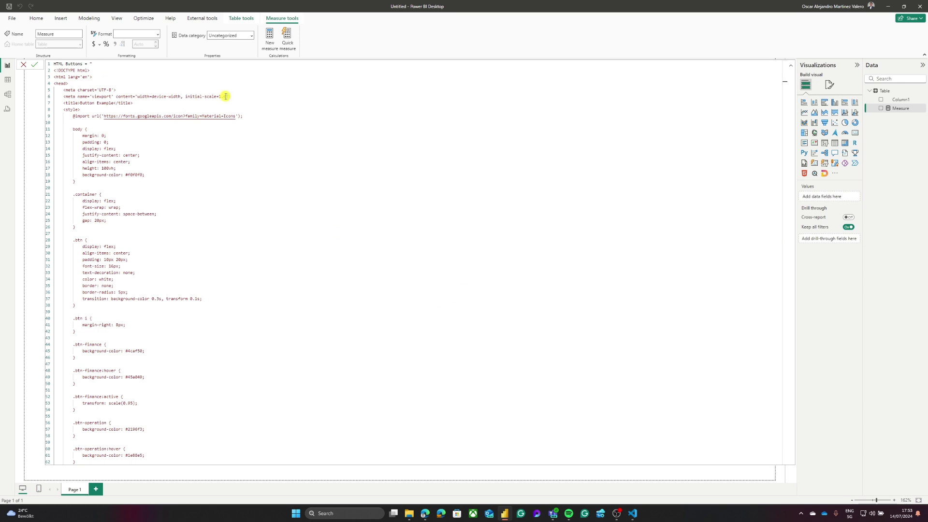
{"action": "double_click", "coordinate": [225, 96]}
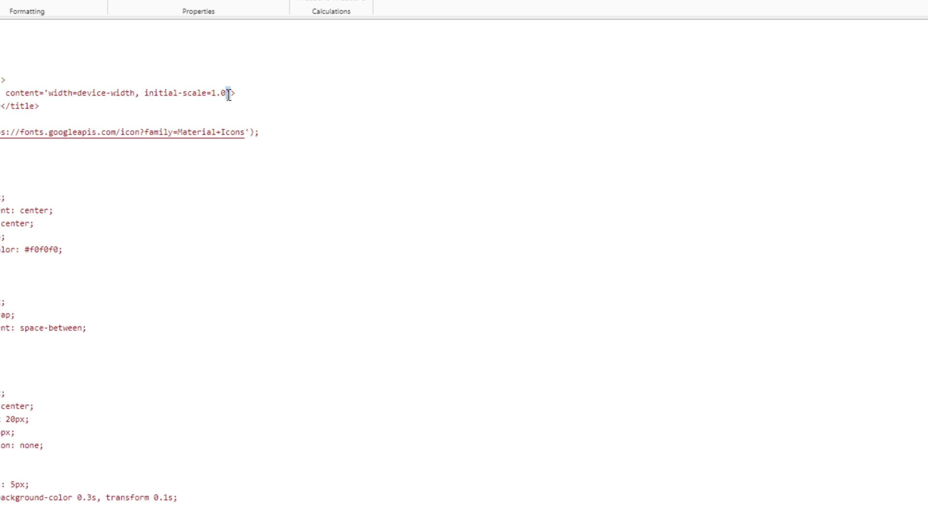
{"action": "left_click", "coordinate": [225, 93]}
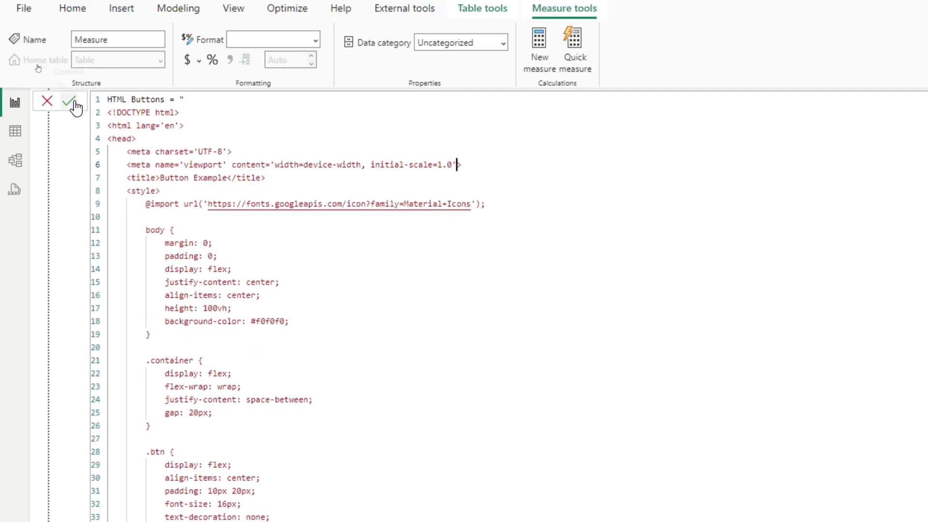
{"action": "left_click", "coordinate": [73, 102]}
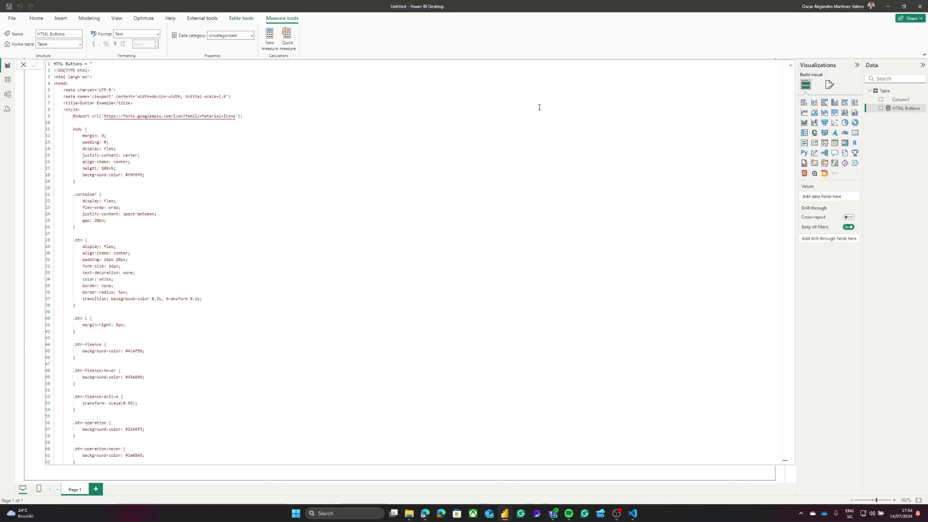
Add an HTML Content visual fed by the HTML Buttons measure, widened so Finance, Operation and HR sit in one row.
{"action": "left_click", "coordinate": [791, 67]}
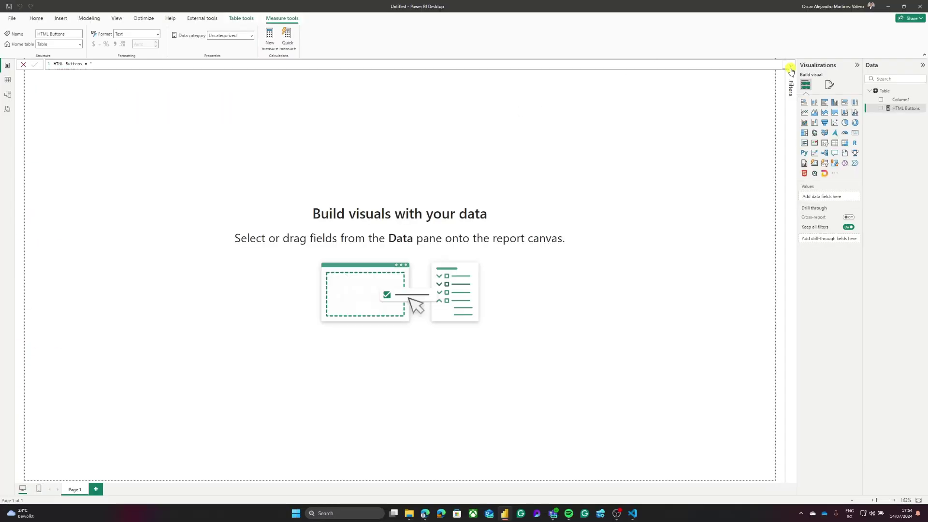
{"action": "left_click", "coordinate": [333, 184]}
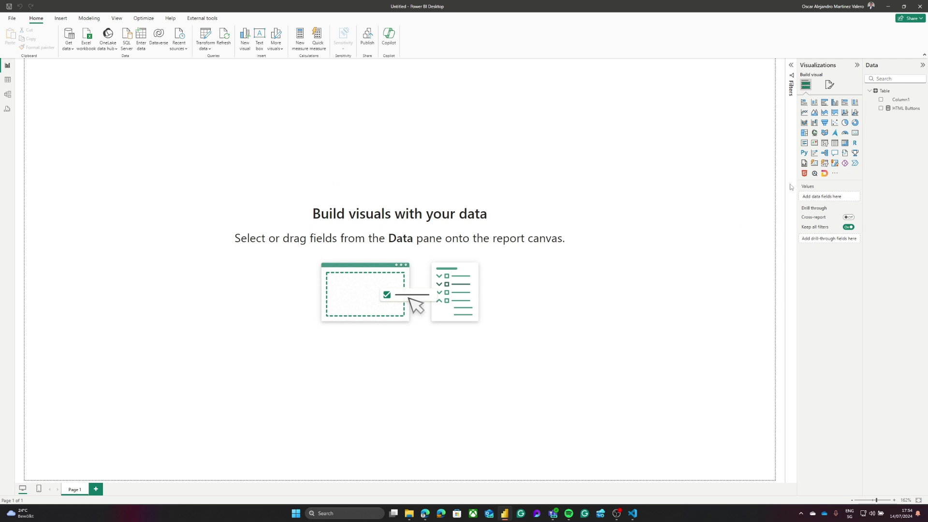
{"action": "left_click", "coordinate": [805, 173]}
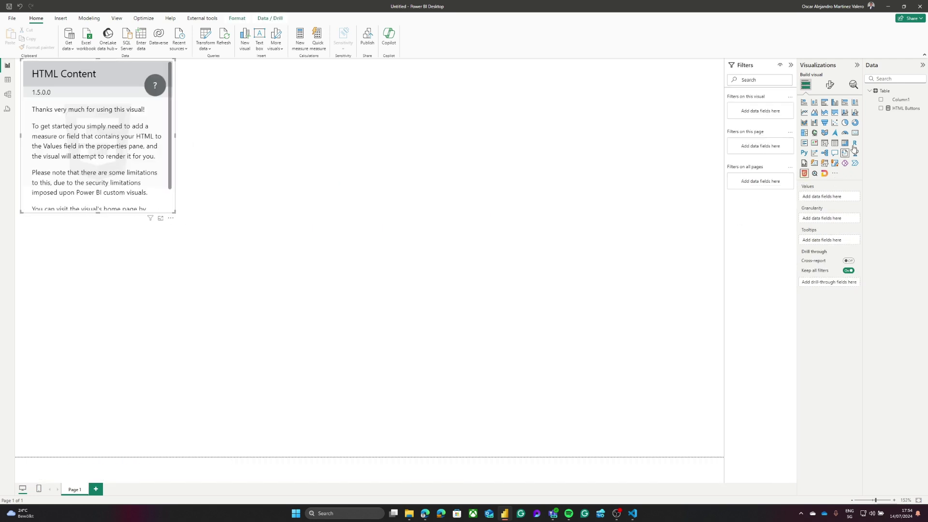
{"action": "left_click", "coordinate": [881, 108]}
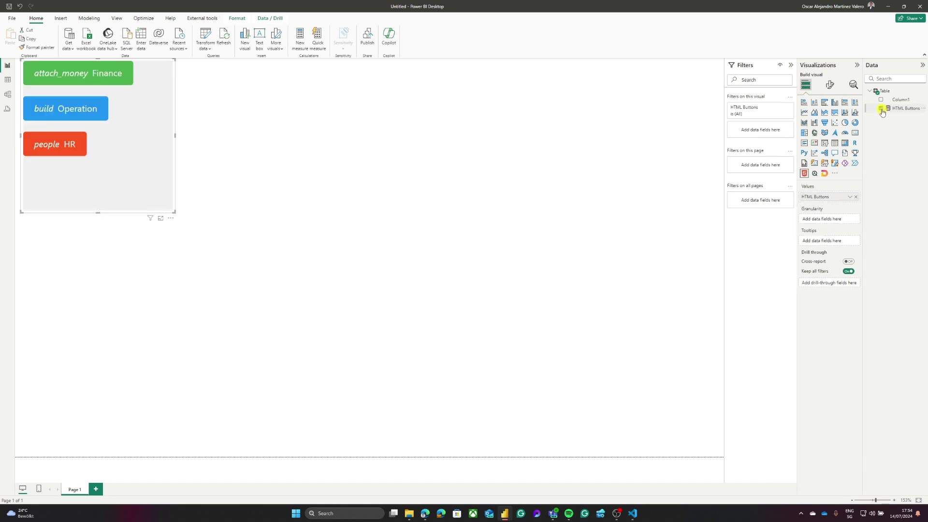
{"action": "left_click_drag", "start_coordinate": [175, 212], "coordinate": [378, 128]}
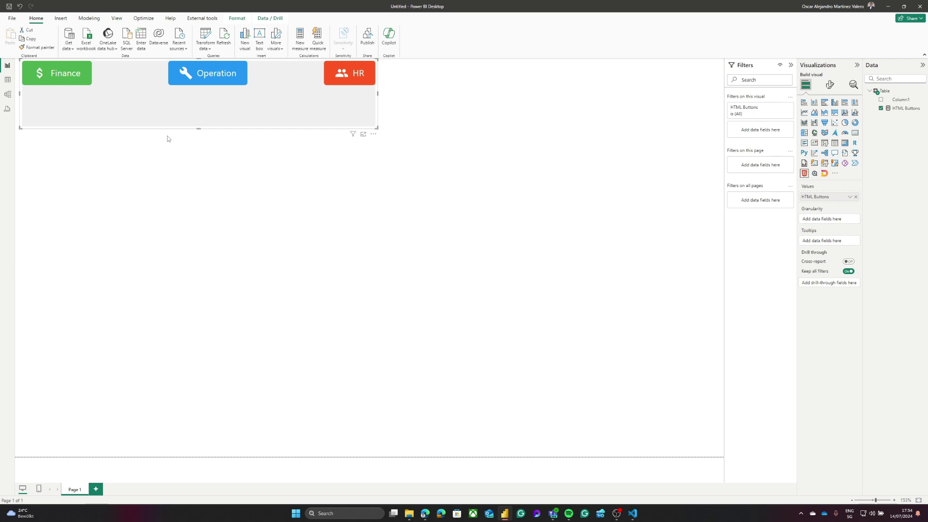
{"action": "key", "text": "alt+Tab"}
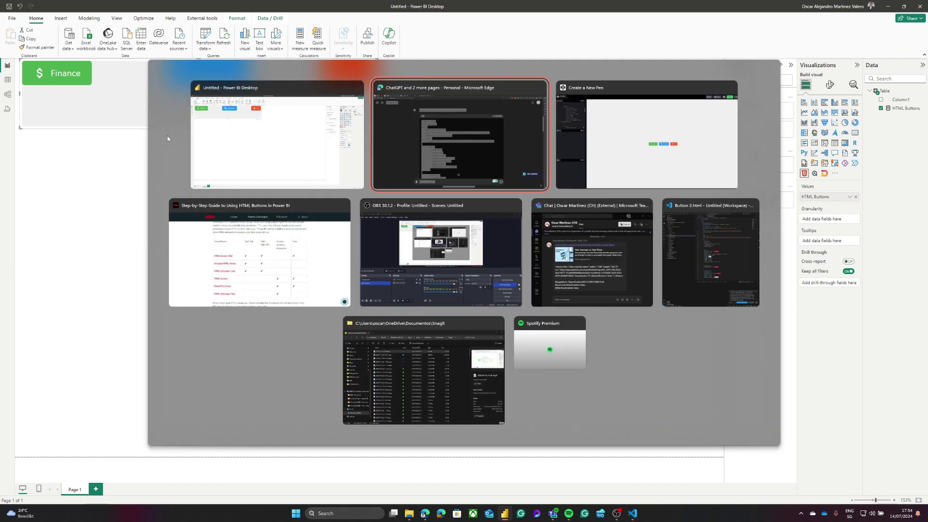
Scroll the bibb.pro guide down to section 4, Considerations and Use Cases.
{"action": "left_click", "coordinate": [232, 279]}
{"action": "scroll", "coordinate": [461, 316], "scroll_direction": "down", "scroll_amount": 5}
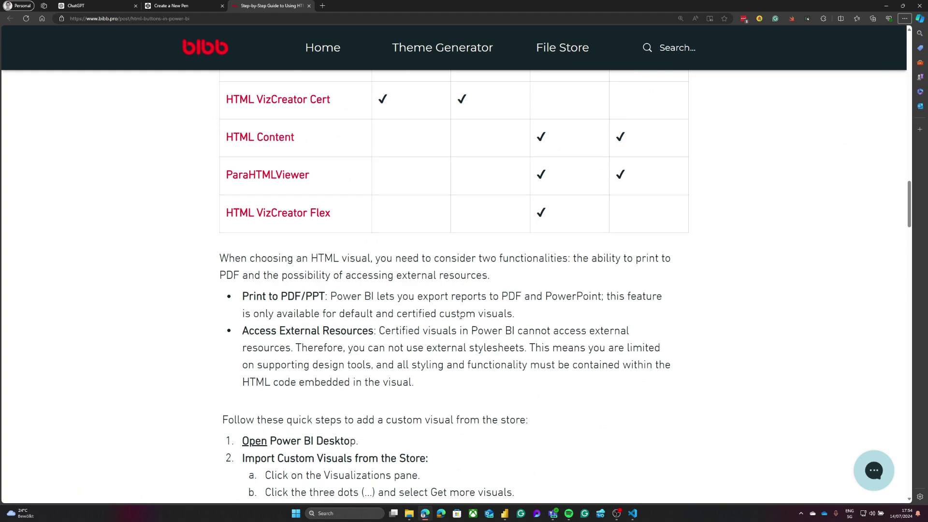
{"action": "scroll", "coordinate": [461, 315], "scroll_direction": "down", "scroll_amount": 8}
{"action": "scroll", "coordinate": [469, 338], "scroll_direction": "down", "scroll_amount": 4}
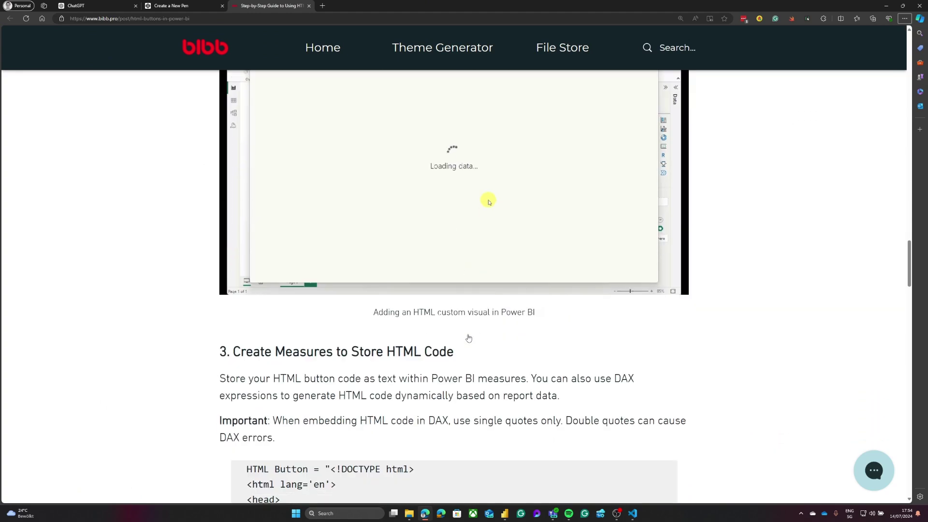
{"action": "scroll", "coordinate": [469, 338], "scroll_direction": "down", "scroll_amount": 20}
{"action": "scroll", "coordinate": [468, 335], "scroll_direction": "down", "scroll_amount": 3}
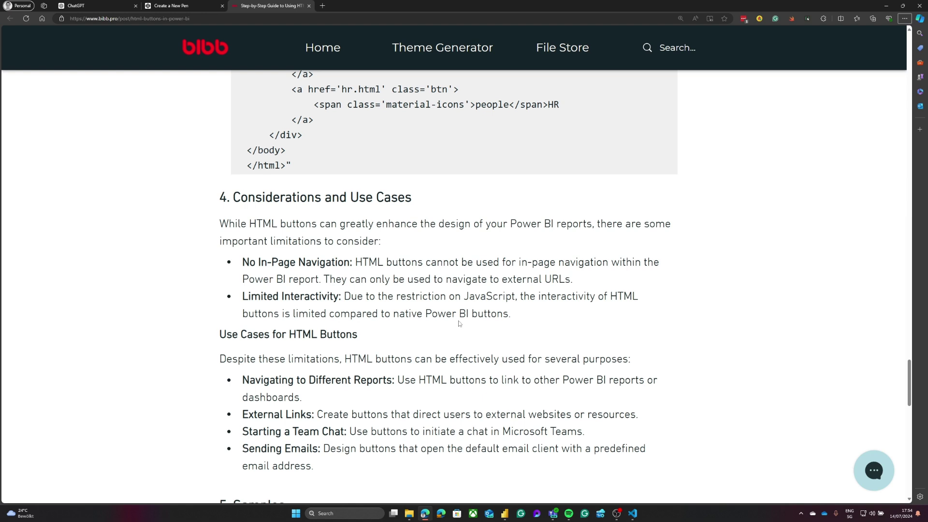
Highlight the No In-Page Navigation and Limited Interactivity limitation headings.
{"action": "left_click_drag", "start_coordinate": [243, 261], "coordinate": [359, 262]}
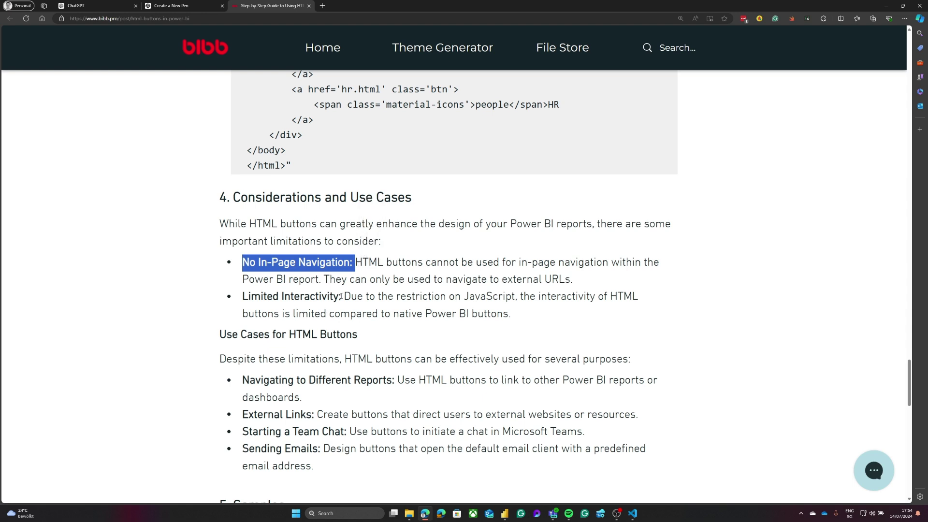
{"action": "left_click_drag", "start_coordinate": [260, 296], "coordinate": [304, 297]}
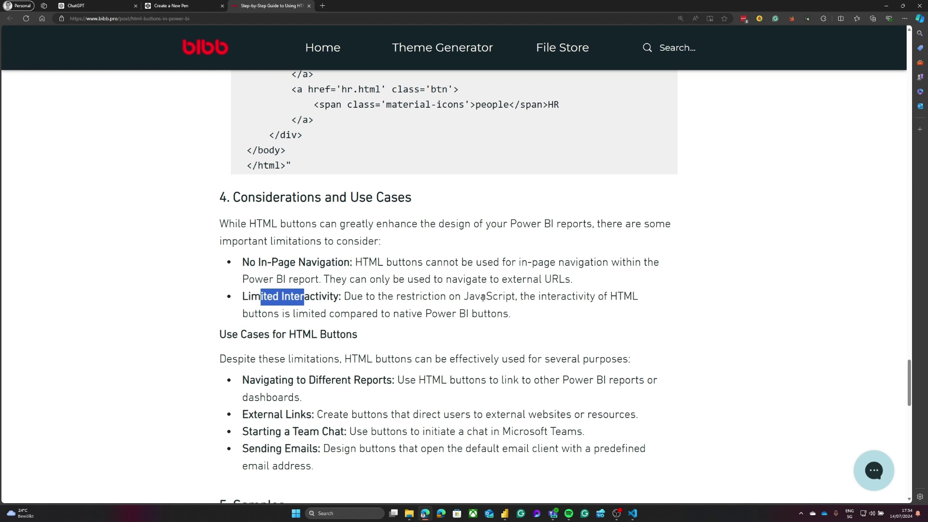
{"action": "left_click", "coordinate": [483, 298]}
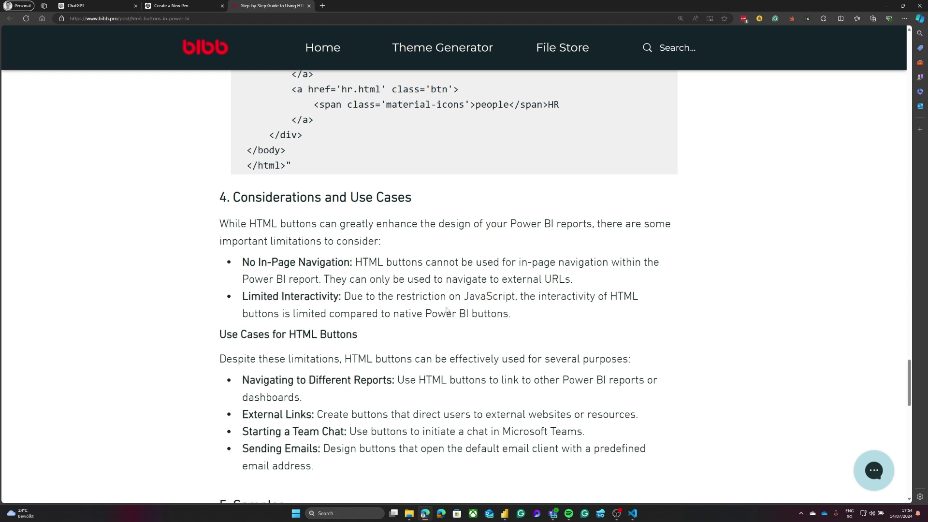
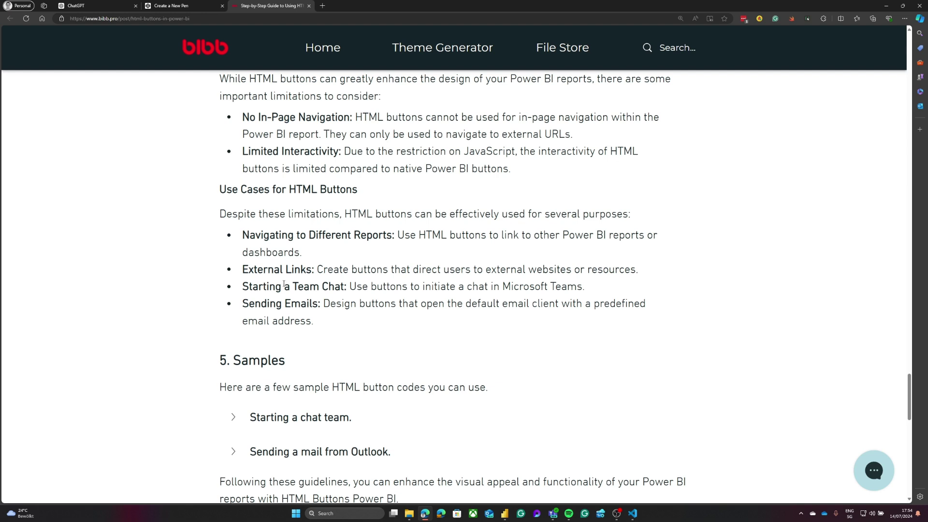
Highlight the Starting a Team Chat and Sending Emails use cases on the bibb.pro page.
{"action": "left_click_drag", "start_coordinate": [284, 285], "coordinate": [340, 287]}
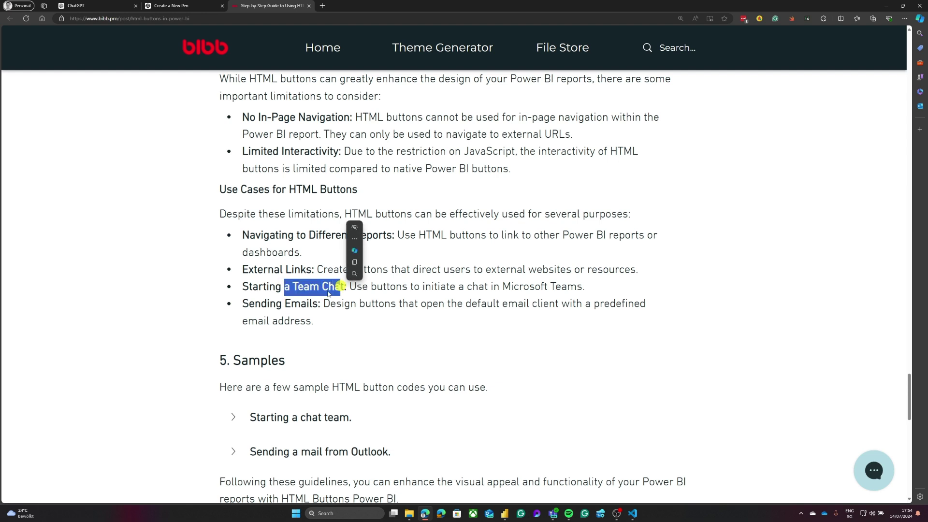
{"action": "left_click_drag", "start_coordinate": [248, 303], "coordinate": [319, 305]}
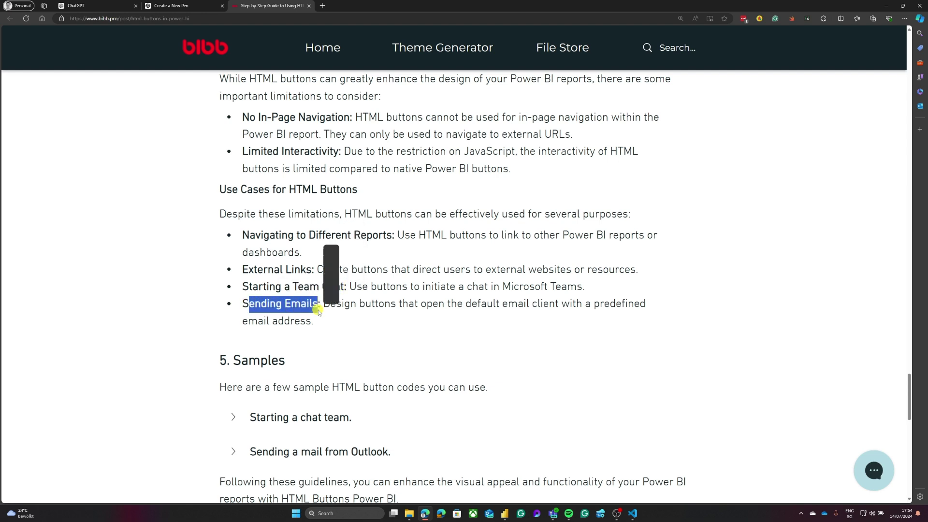
{"action": "scroll", "coordinate": [227, 208], "scroll_direction": "down", "scroll_amount": 4}
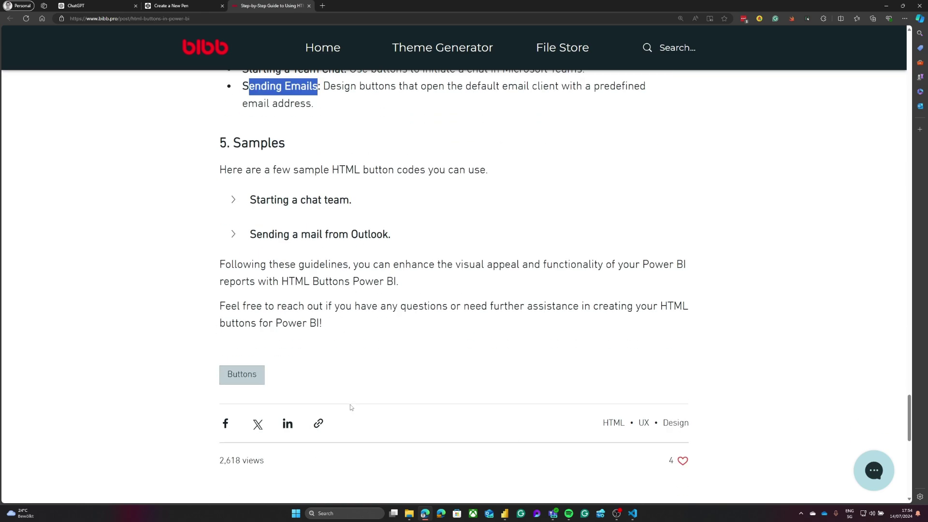
Expand the Starting a chat team sample and scroll through its HTML code.
{"action": "left_click", "coordinate": [231, 198]}
{"action": "scroll", "coordinate": [390, 367], "scroll_direction": "down", "scroll_amount": 15}
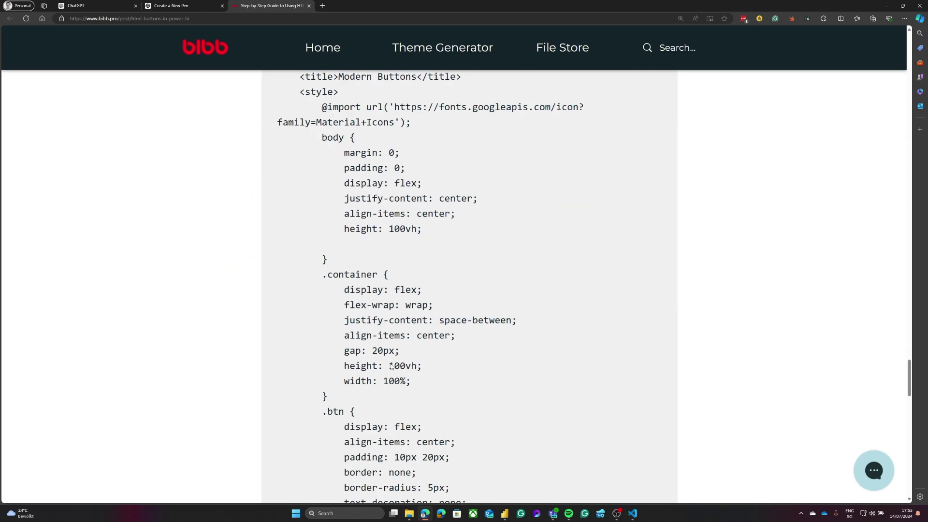
{"action": "scroll", "coordinate": [391, 366], "scroll_direction": "down", "scroll_amount": 8}
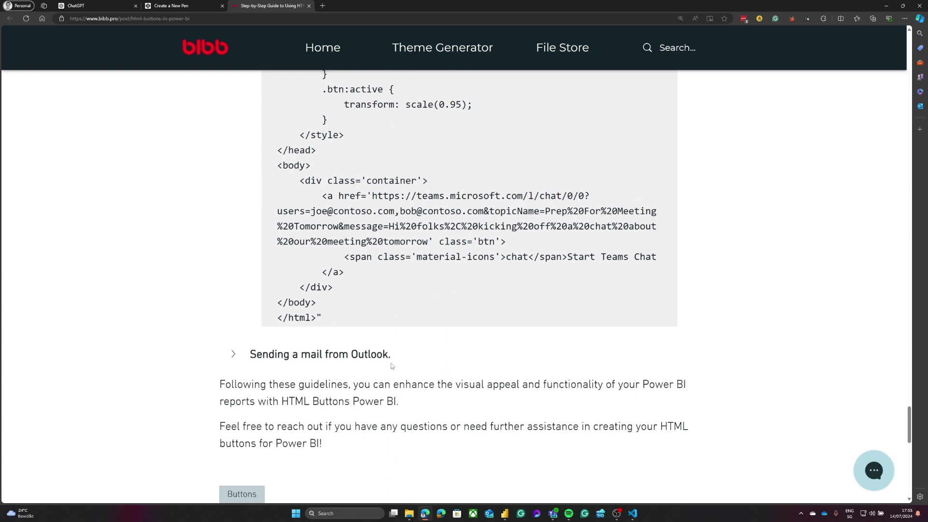
{"action": "scroll", "coordinate": [392, 366], "scroll_direction": "up", "scroll_amount": 5}
{"action": "scroll", "coordinate": [392, 366], "scroll_direction": "up", "scroll_amount": 8}
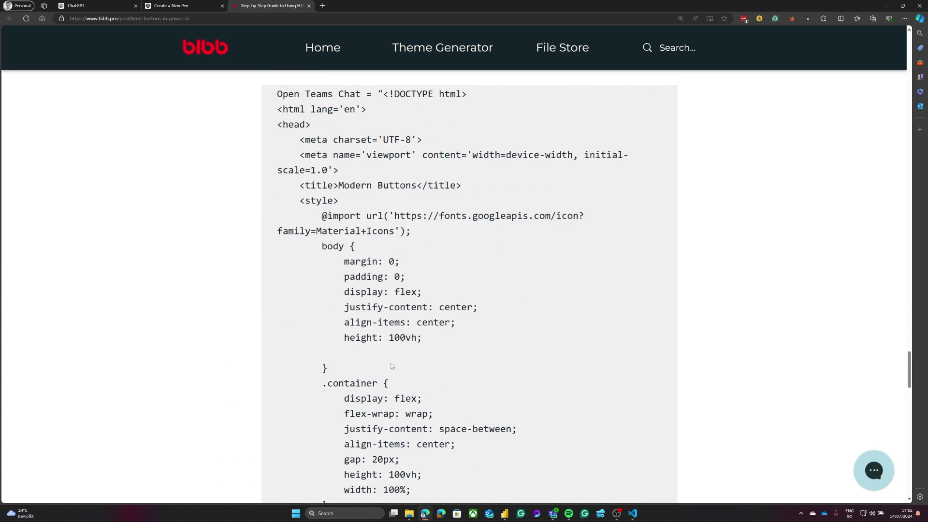
{"action": "scroll", "coordinate": [391, 366], "scroll_direction": "down", "scroll_amount": 7}
{"action": "scroll", "coordinate": [391, 366], "scroll_direction": "up", "scroll_amount": 10}
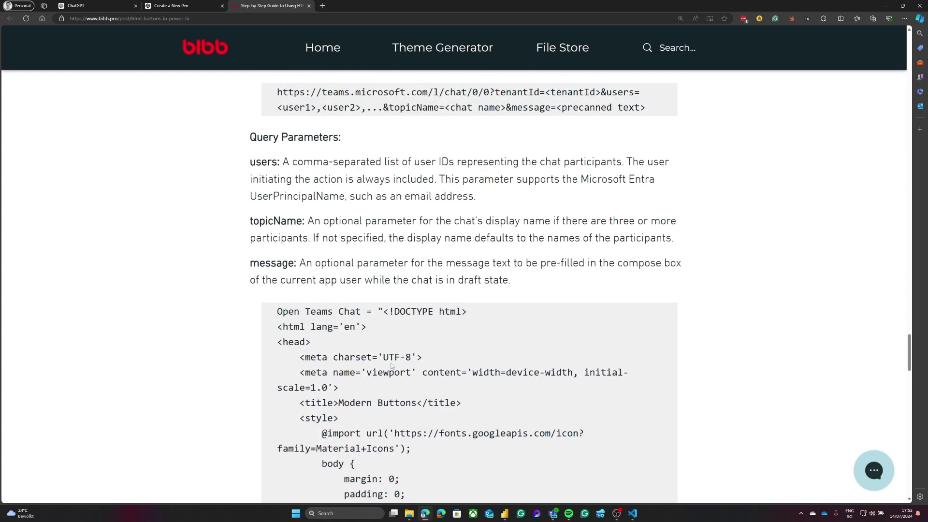
{"action": "scroll", "coordinate": [392, 366], "scroll_direction": "down", "scroll_amount": 10}
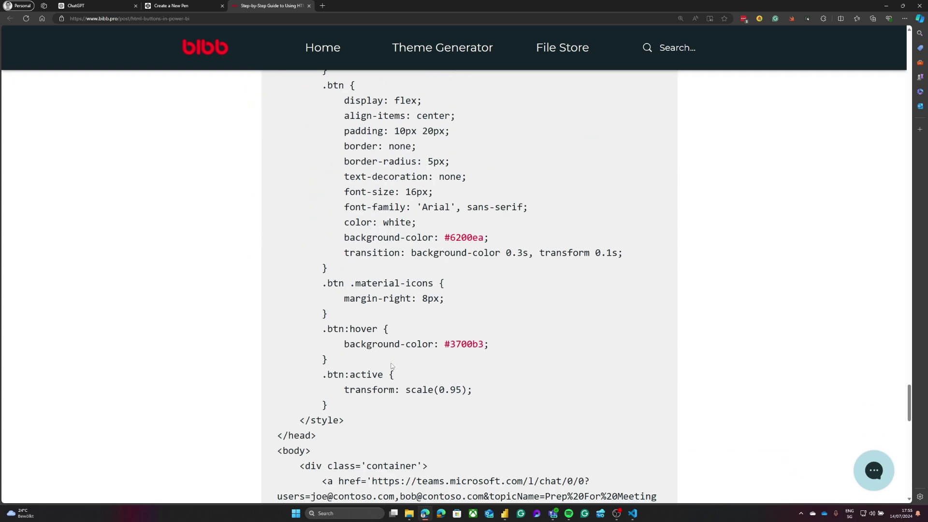
{"action": "scroll", "coordinate": [391, 366], "scroll_direction": "down", "scroll_amount": 2}
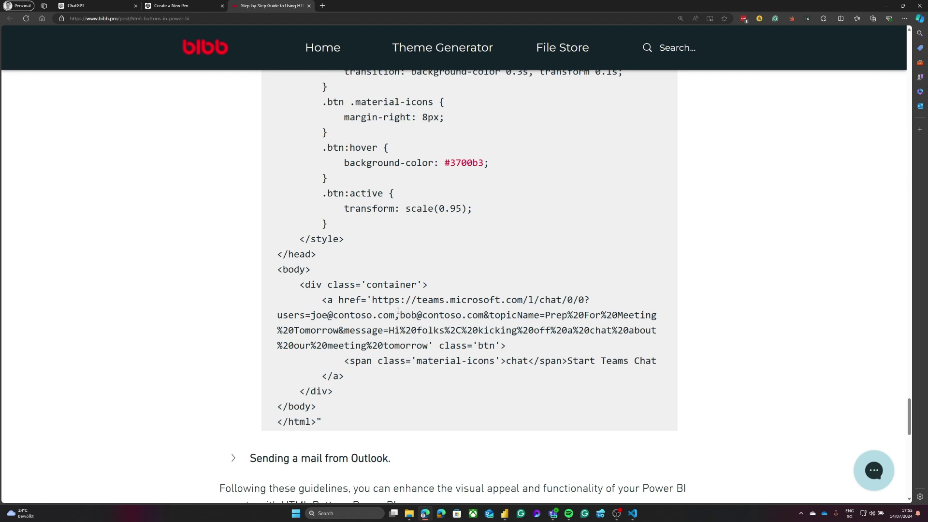
Point out the href attribute and select the Teams chat link URL in the sample.
{"action": "double_click", "coordinate": [343, 301]}
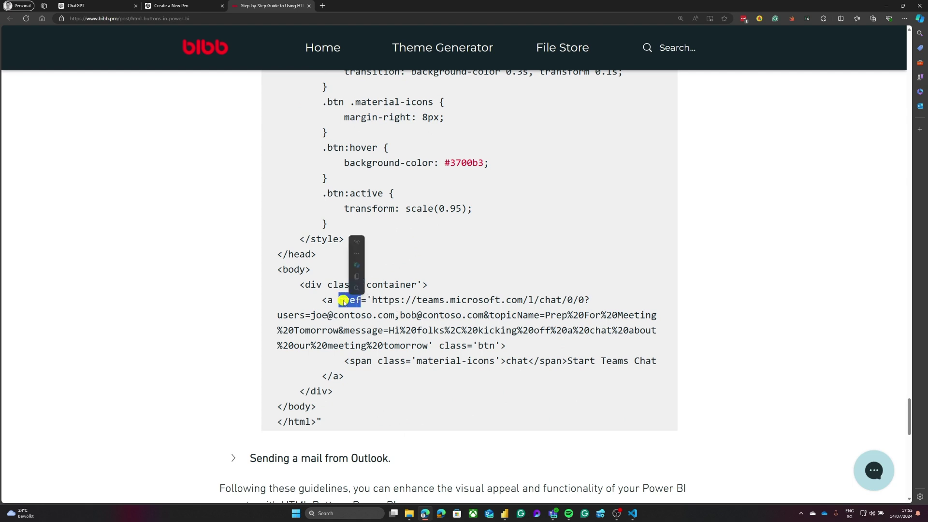
{"action": "left_click", "coordinate": [435, 308]}
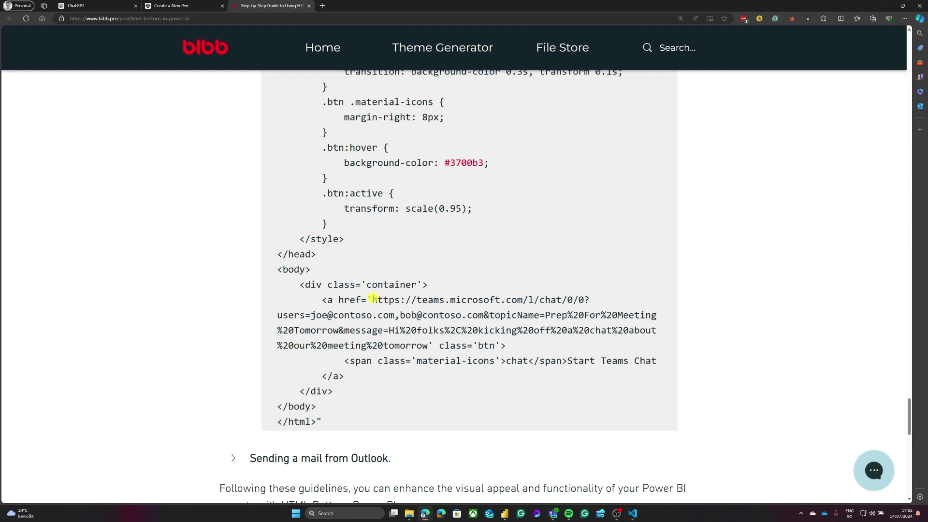
{"action": "left_click_drag", "start_coordinate": [374, 298], "coordinate": [428, 345]}
{"action": "left_click", "coordinate": [439, 323]}
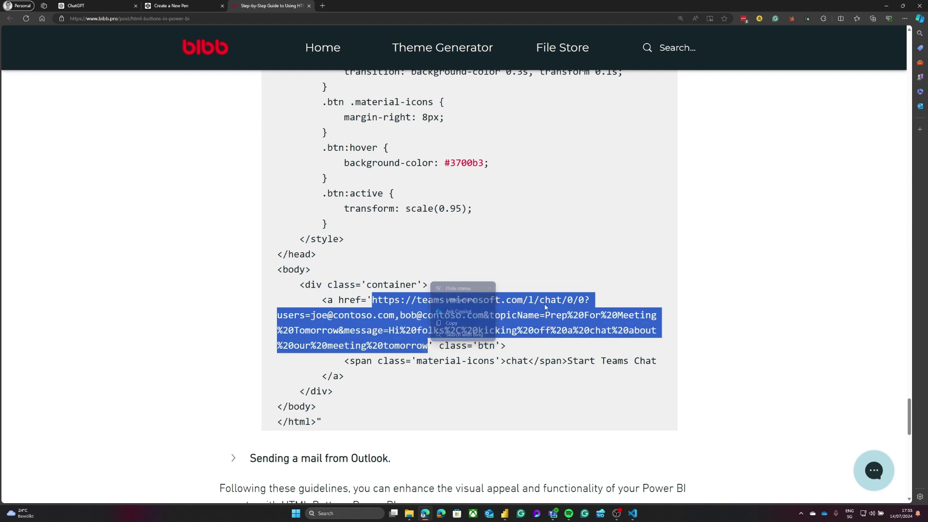
{"action": "left_click", "coordinate": [587, 309]}
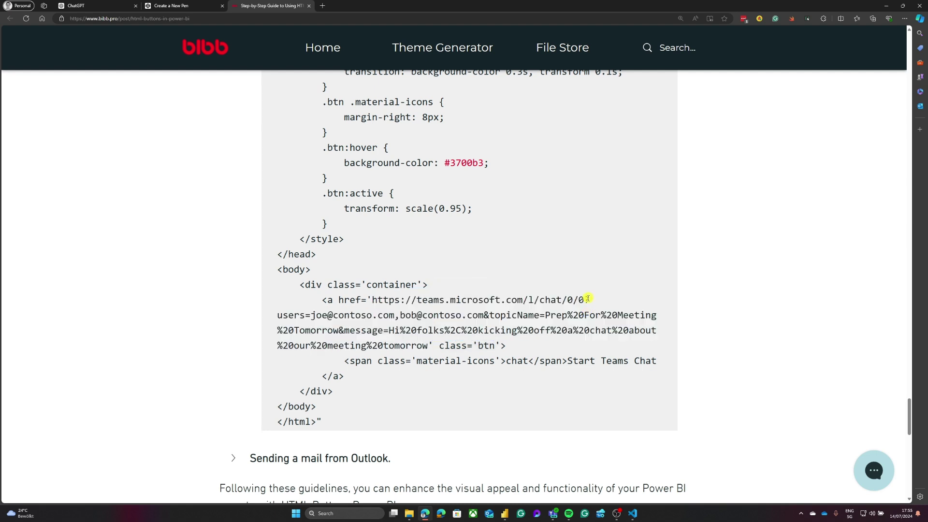
Highlight the link's ? separator, its users parameter and its topic name value.
{"action": "left_click_drag", "start_coordinate": [590, 300], "coordinate": [583, 300]}
{"action": "left_click", "coordinate": [278, 315]}
{"action": "left_click_drag", "start_coordinate": [279, 315], "coordinate": [450, 316]}
{"action": "left_click", "coordinate": [526, 315]}
{"action": "left_click_drag", "start_coordinate": [545, 315], "coordinate": [428, 335]}
Select the Teams chat URL, then the whole Open Teams Chat code block up to </html>.
{"action": "scroll", "coordinate": [438, 338], "scroll_direction": "up", "scroll_amount": 7}
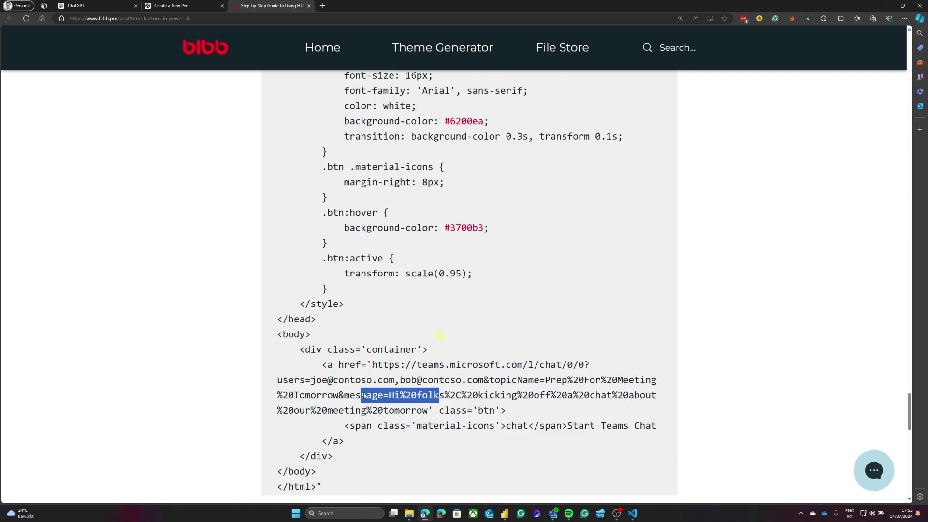
{"action": "scroll", "coordinate": [369, 393], "scroll_direction": "down", "scroll_amount": 7}
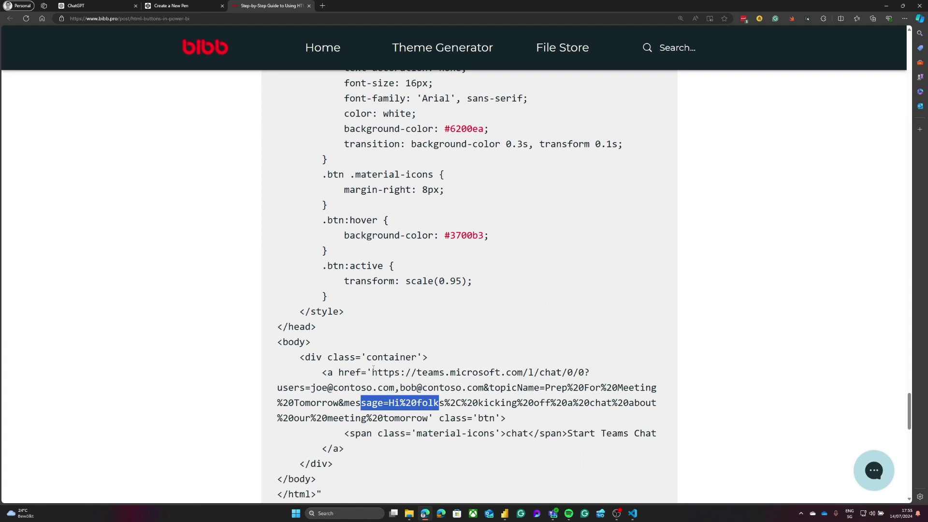
{"action": "left_click_drag", "start_coordinate": [372, 372], "coordinate": [431, 417]}
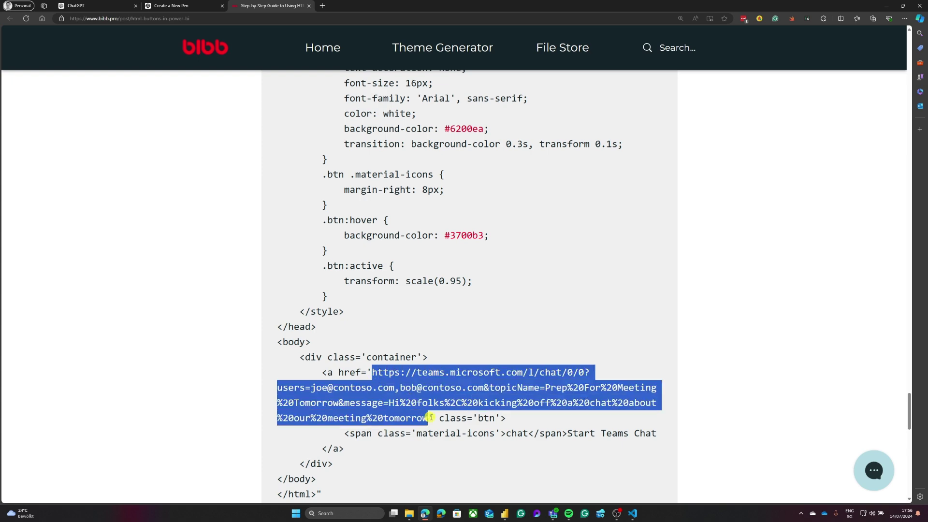
{"action": "scroll", "coordinate": [431, 417], "scroll_direction": "up", "scroll_amount": 15}
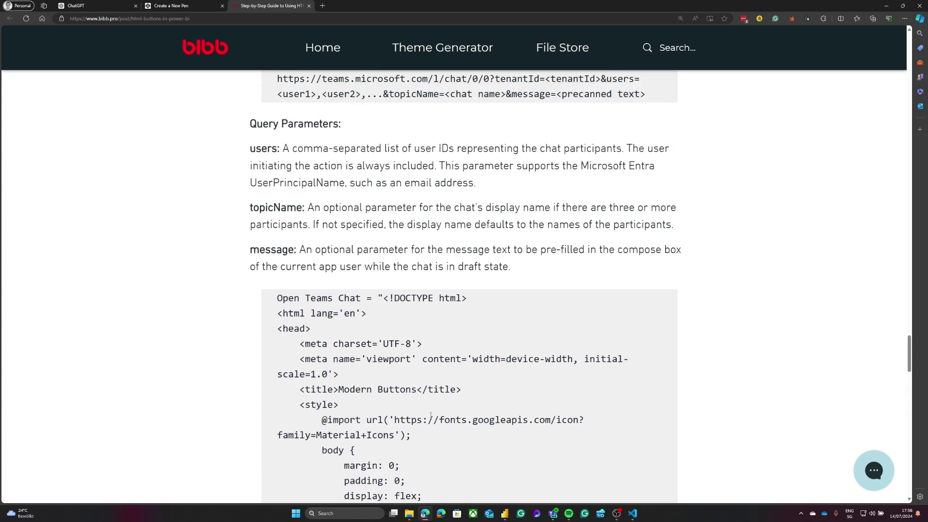
{"action": "scroll", "coordinate": [431, 416], "scroll_direction": "up", "scroll_amount": 4}
{"action": "scroll", "coordinate": [289, 291], "scroll_direction": "down", "scroll_amount": 2}
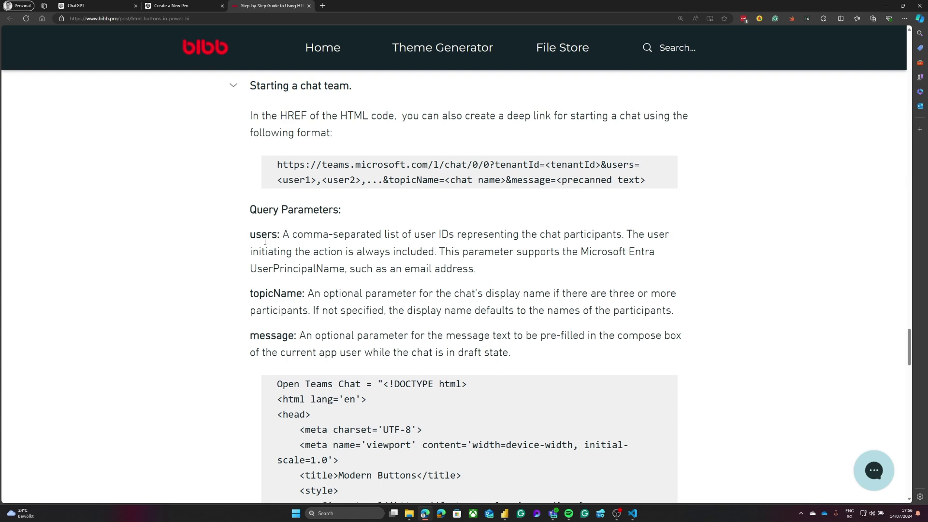
{"action": "scroll", "coordinate": [358, 459], "scroll_direction": "down", "scroll_amount": 15}
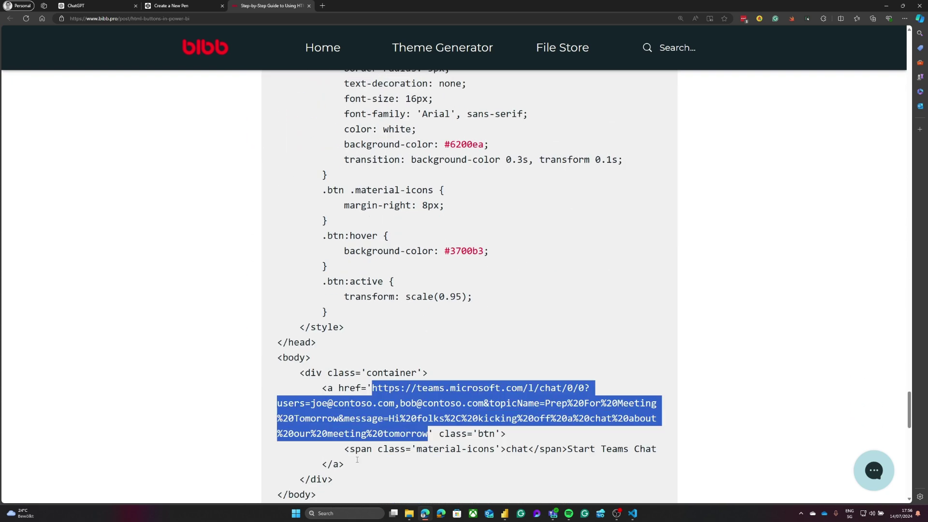
{"action": "scroll", "coordinate": [357, 460], "scroll_direction": "down", "scroll_amount": 3}
{"action": "left_click_drag", "start_coordinate": [324, 349], "coordinate": [271, 244]}
{"action": "key", "text": "ctrl+c"}
{"action": "scroll", "coordinate": [322, 342], "scroll_direction": "up", "scroll_amount": 3}
{"action": "scroll", "coordinate": [321, 356], "scroll_direction": "up", "scroll_amount": 9}
{"action": "scroll", "coordinate": [327, 358], "scroll_direction": "up", "scroll_amount": 2}
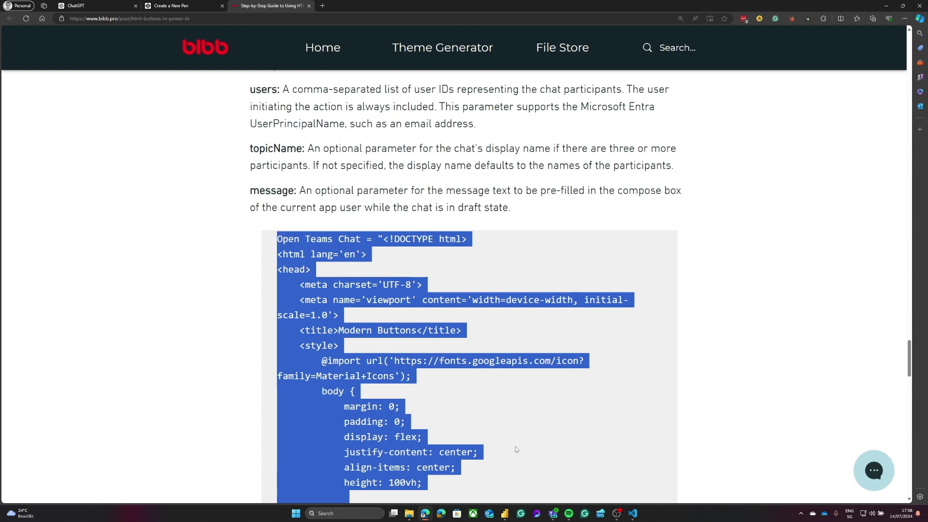
Replace the HTML Buttons measure's code with the copied Teams chat HTML.
{"action": "left_click", "coordinate": [505, 512]}
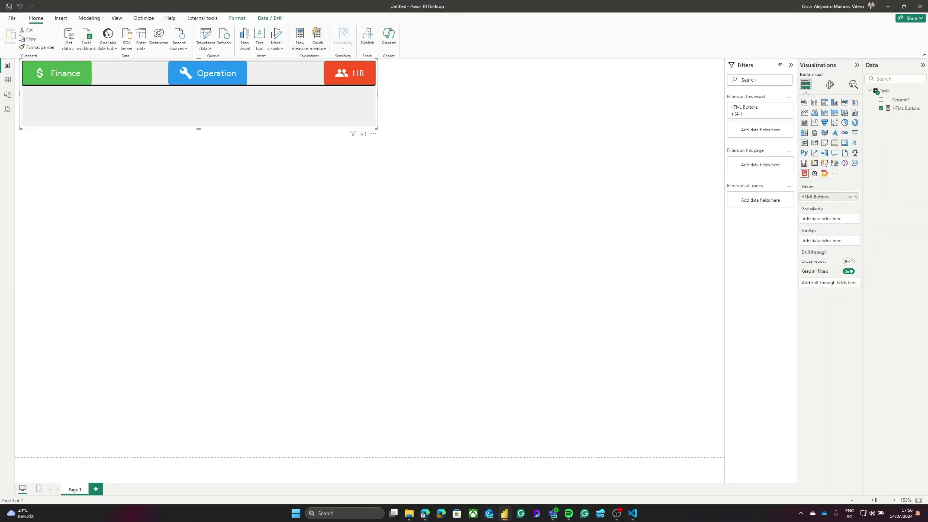
{"action": "left_click", "coordinate": [901, 108]}
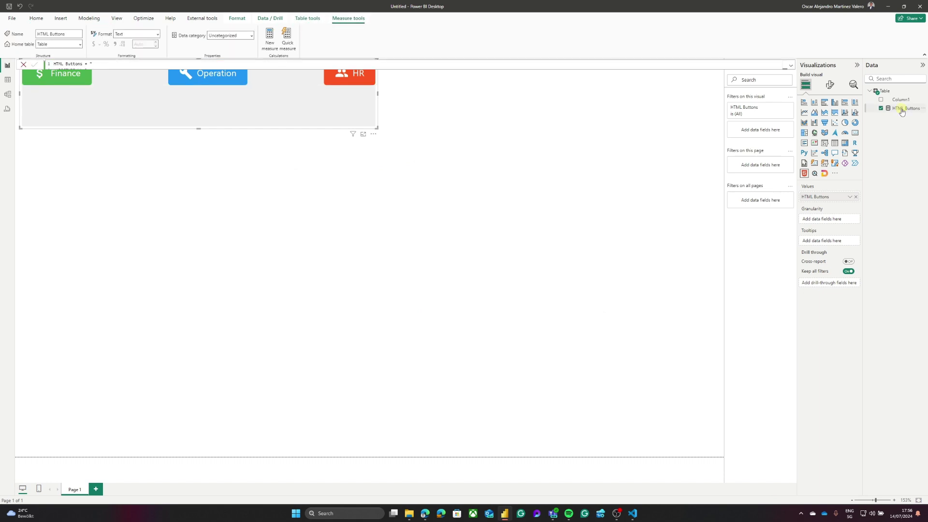
{"action": "left_click", "coordinate": [791, 65]}
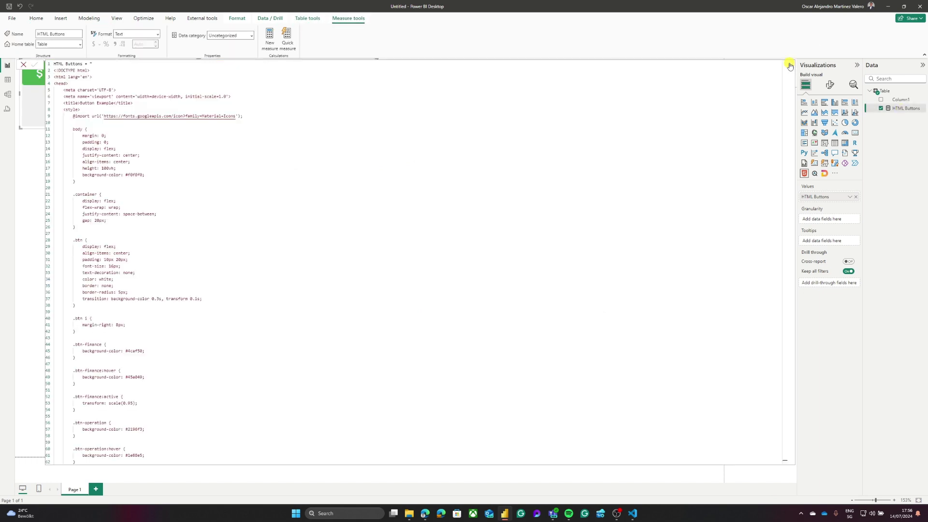
{"action": "left_click", "coordinate": [479, 163]}
{"action": "key", "text": "ctrl+a"}
{"action": "key", "text": "ctrl+v"}
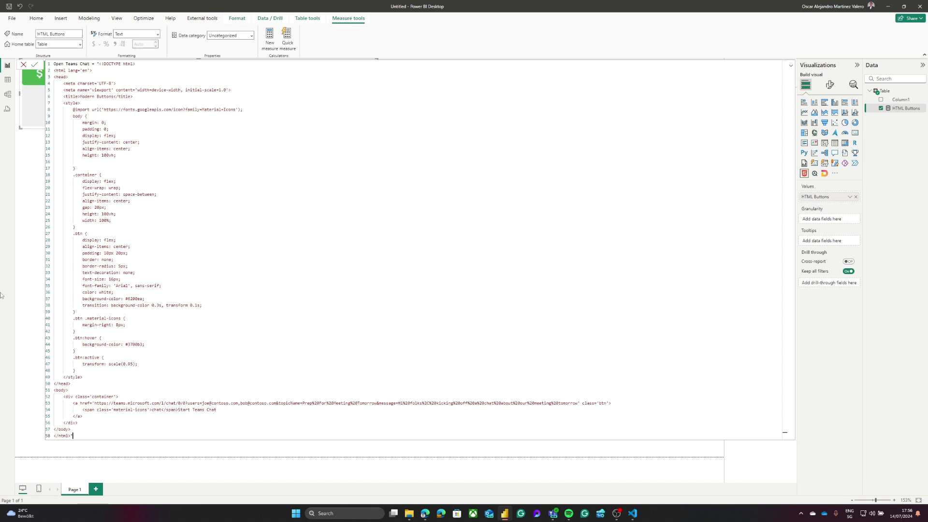
Commit the Open Teams Chat measure and resize the HTML visual around the button.
{"action": "left_click", "coordinate": [29, 329]}
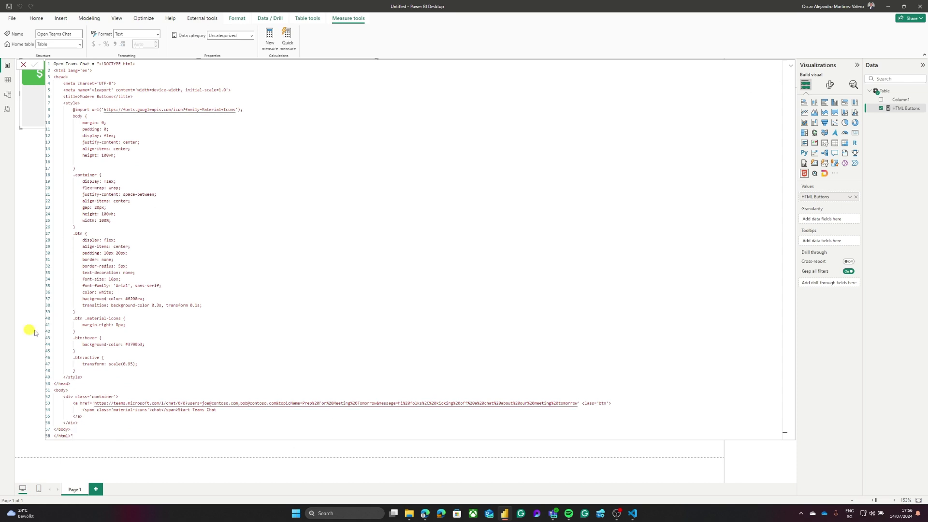
{"action": "left_click", "coordinate": [791, 65]}
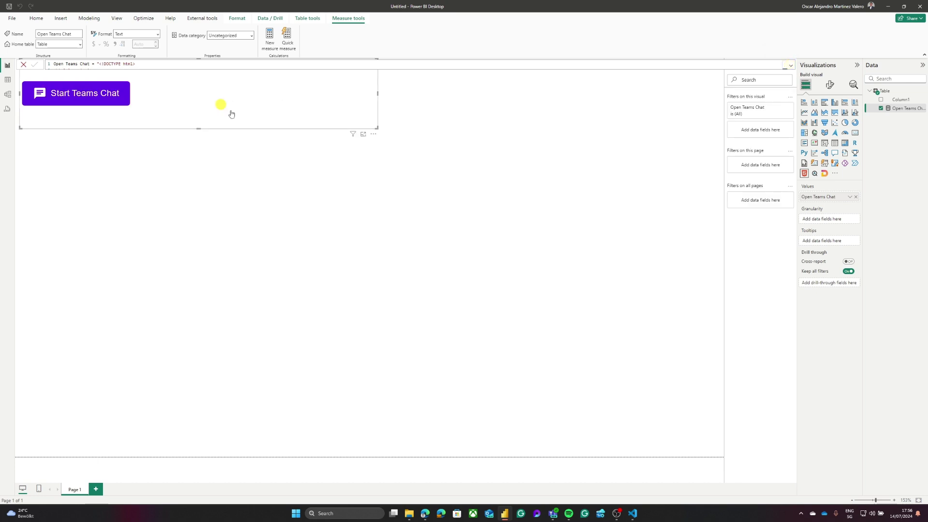
{"action": "left_click_drag", "start_coordinate": [376, 128], "coordinate": [431, 311]}
Turn on Allow opening URLs for the Start Teams Chat visual and test the button.
{"action": "left_click", "coordinate": [483, 390]}
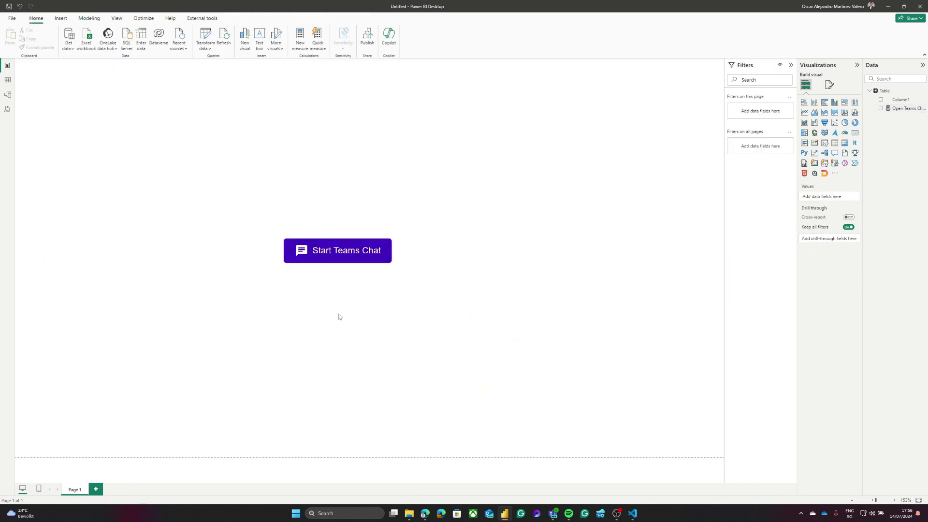
{"action": "left_click", "coordinate": [331, 262]}
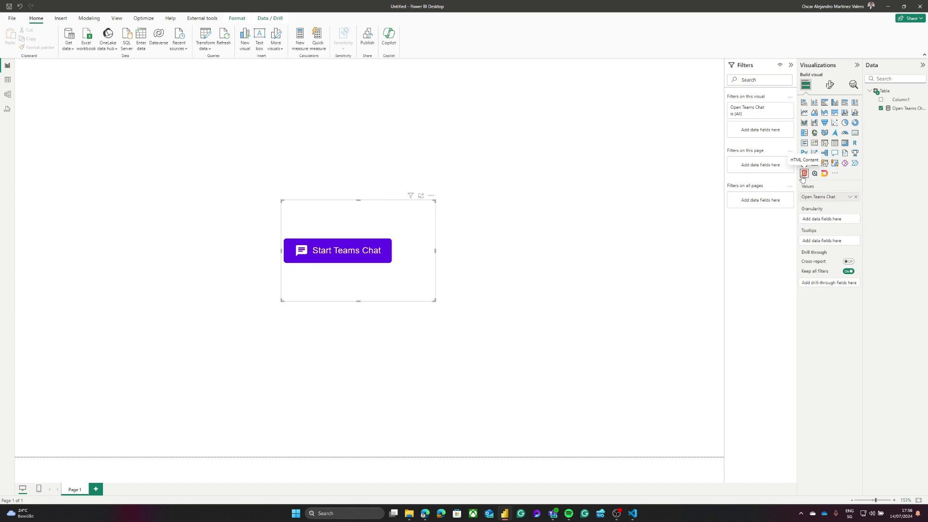
{"action": "left_click", "coordinate": [831, 90]}
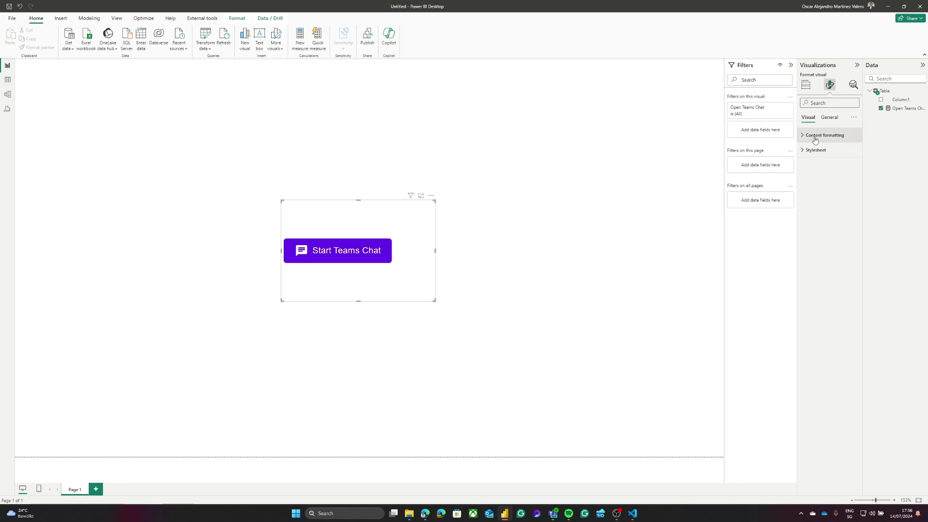
{"action": "left_click", "coordinate": [815, 138]}
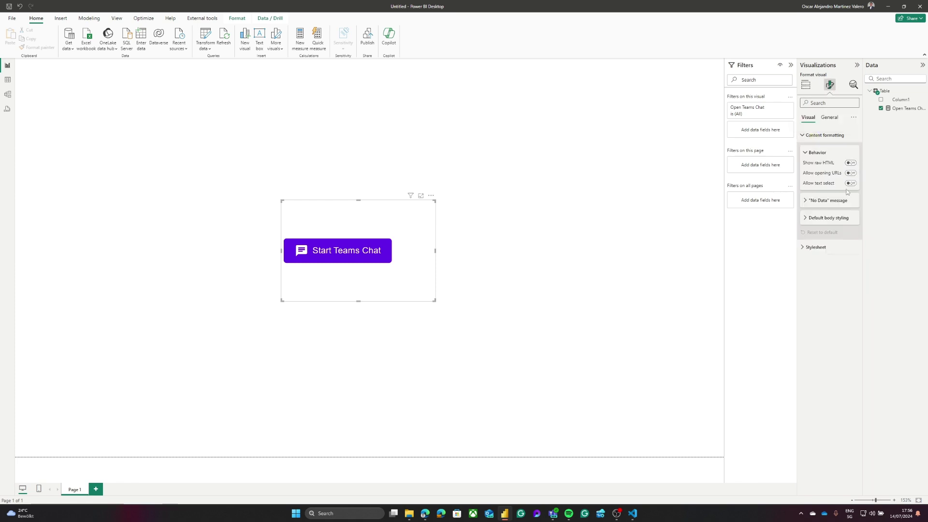
{"action": "left_click", "coordinate": [851, 173]}
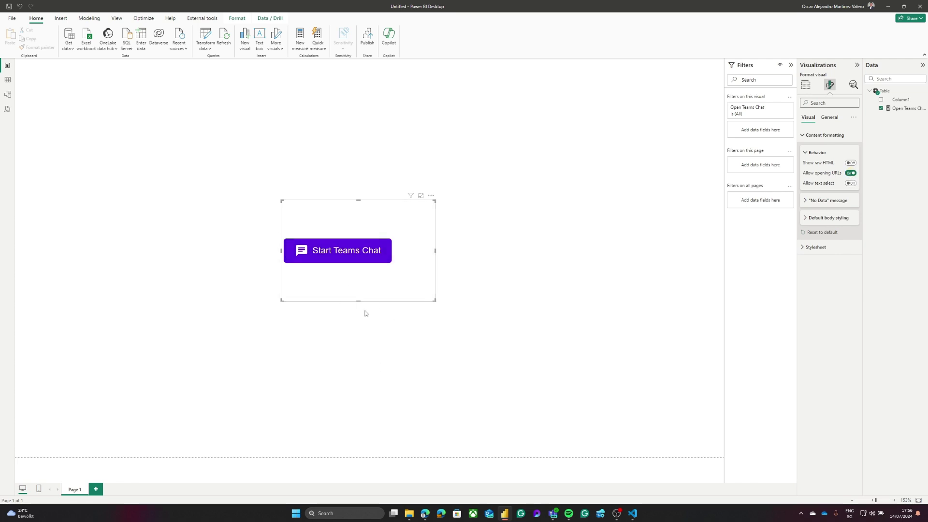
{"action": "left_click", "coordinate": [352, 257]}
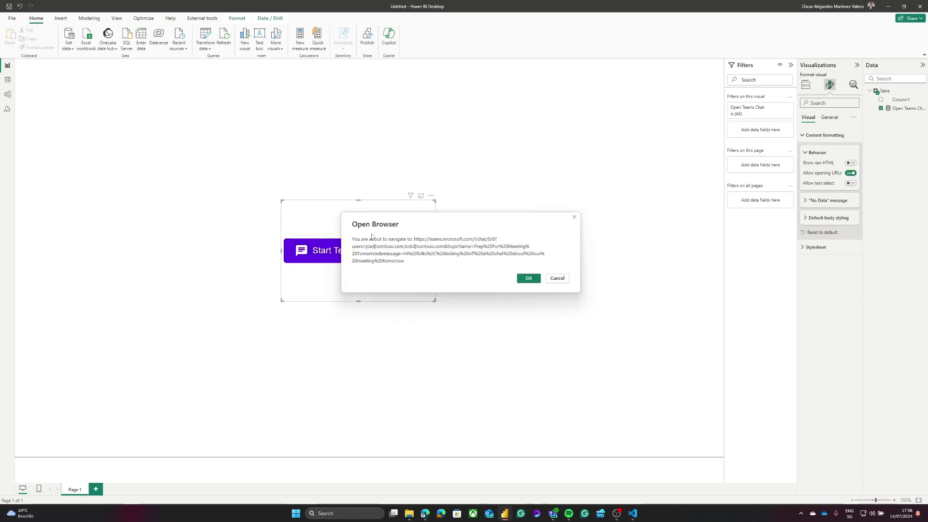
Confirm the Teams link, open it in the Teams desktop app, and centre the chat window.
{"action": "left_click", "coordinate": [526, 278]}
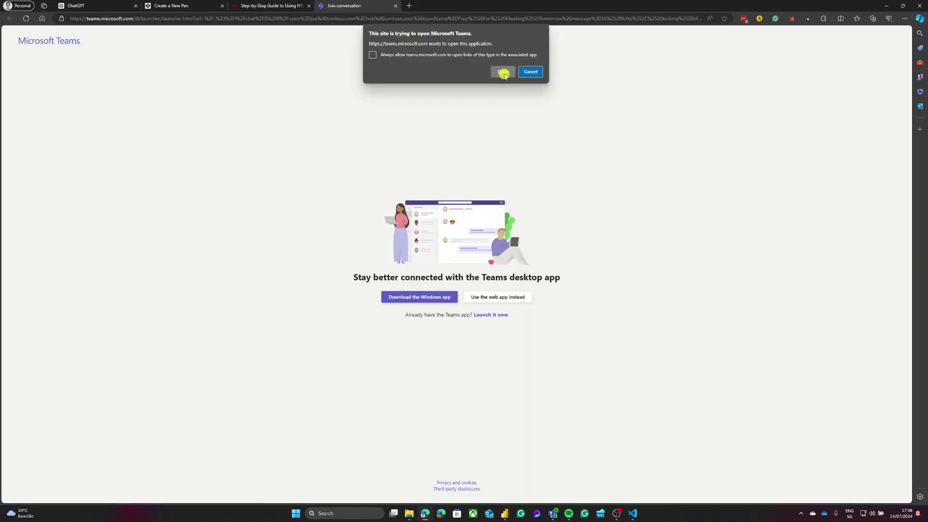
{"action": "left_click", "coordinate": [504, 72]}
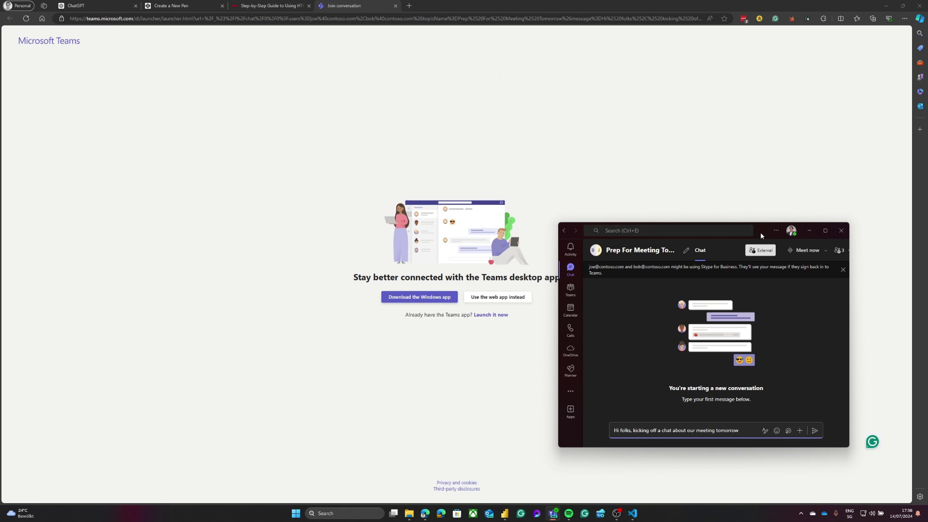
{"action": "left_click_drag", "start_coordinate": [761, 235], "coordinate": [542, 166]}
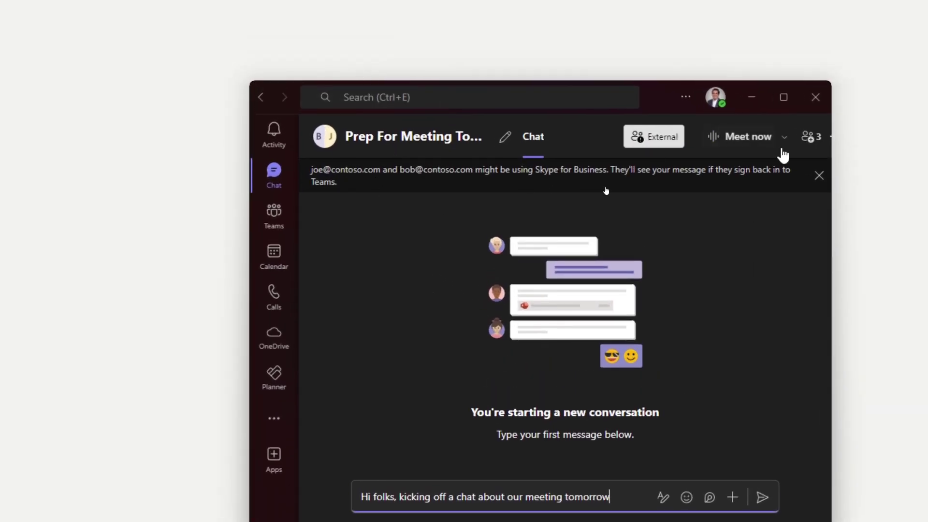
Check the chat's participants and a profile card, then highlight its title and prefilled message.
{"action": "left_click", "coordinate": [740, 138]}
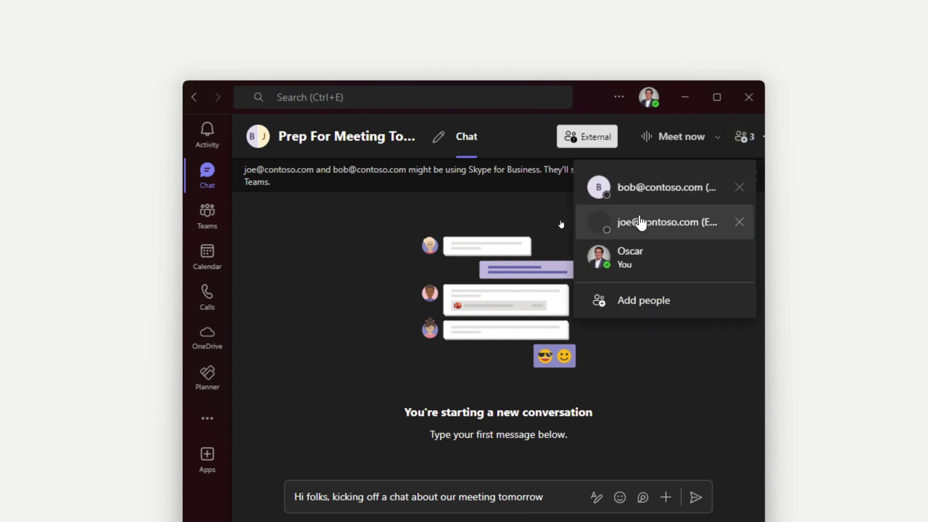
{"action": "left_click", "coordinate": [604, 187]}
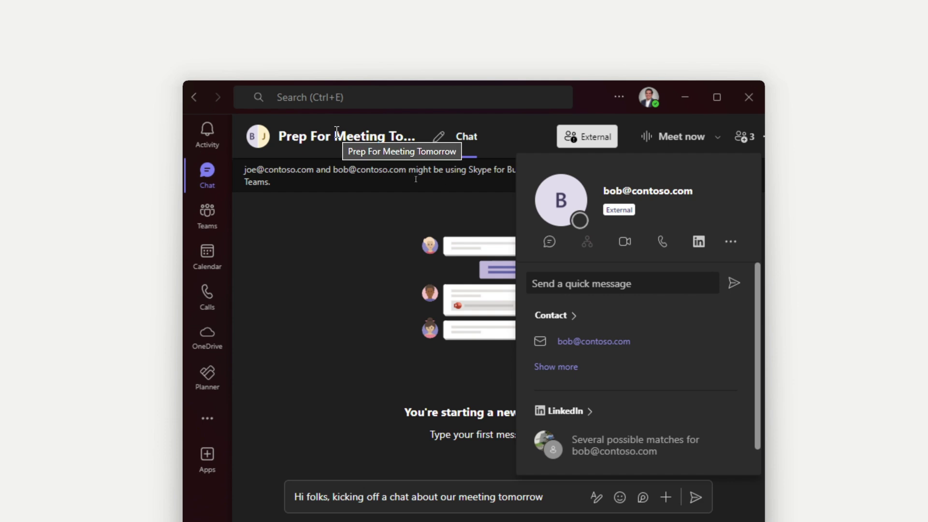
{"action": "left_click_drag", "start_coordinate": [332, 136], "coordinate": [397, 137]}
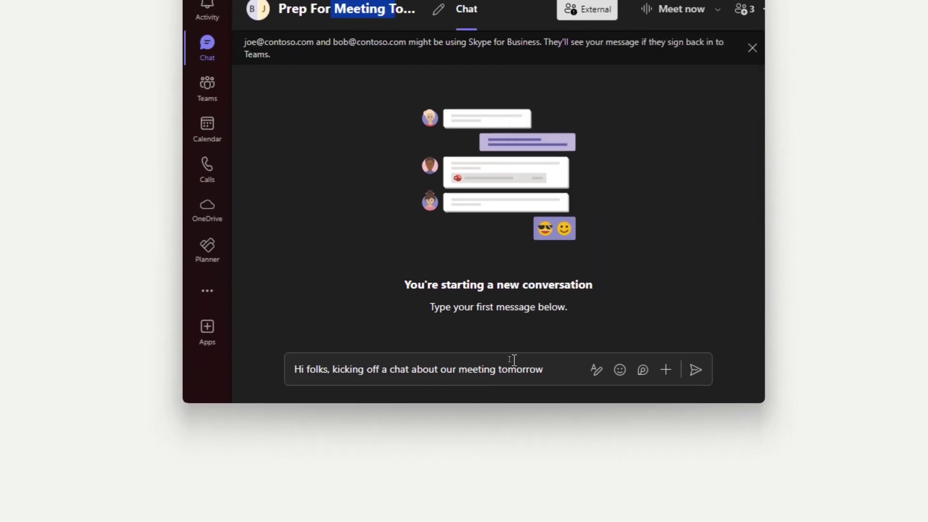
{"action": "left_click_drag", "start_coordinate": [564, 369], "coordinate": [292, 368]}
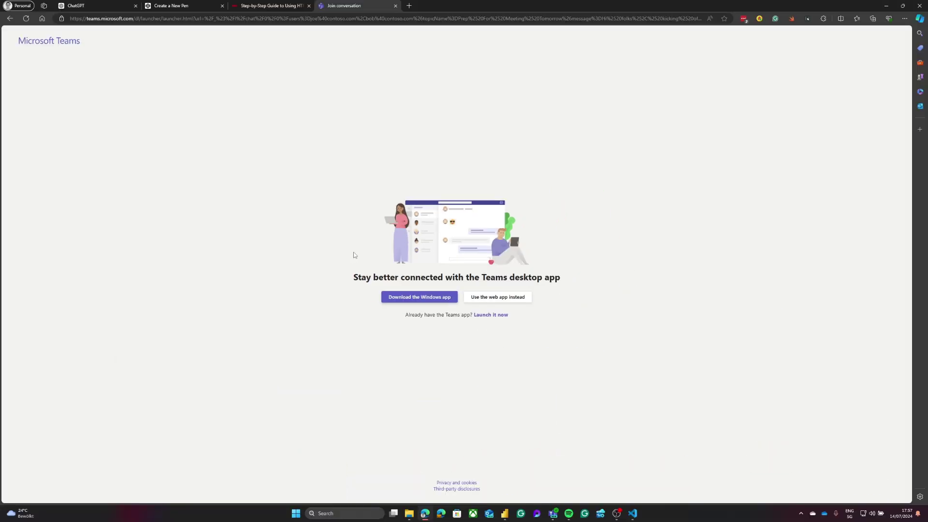
Create a measure Email1 holding the first participant's e-mail address as text.
{"action": "left_click", "coordinate": [503, 515]}
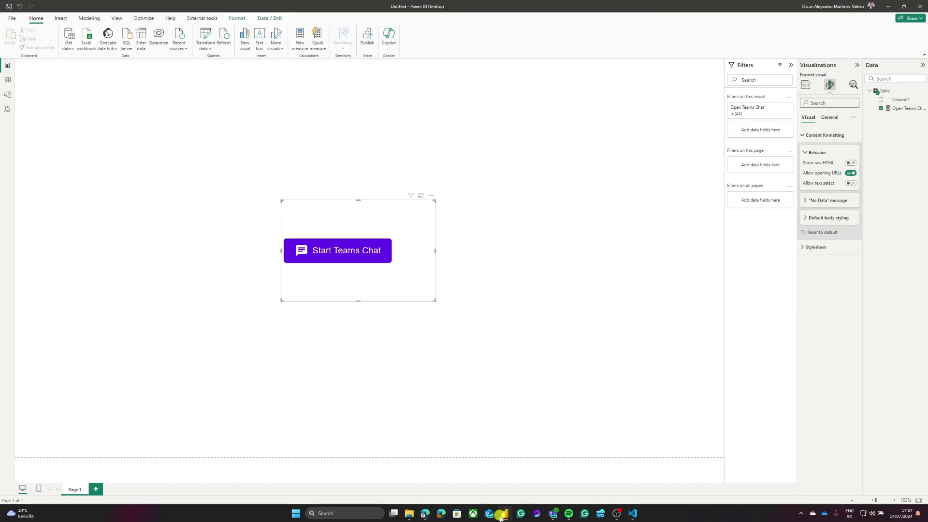
{"action": "left_click", "coordinate": [414, 284]}
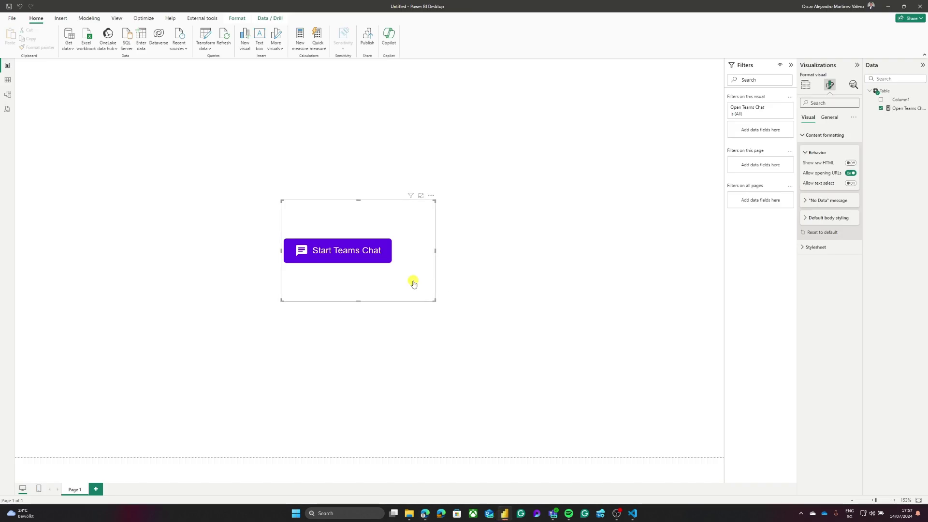
{"action": "left_click", "coordinate": [904, 109]}
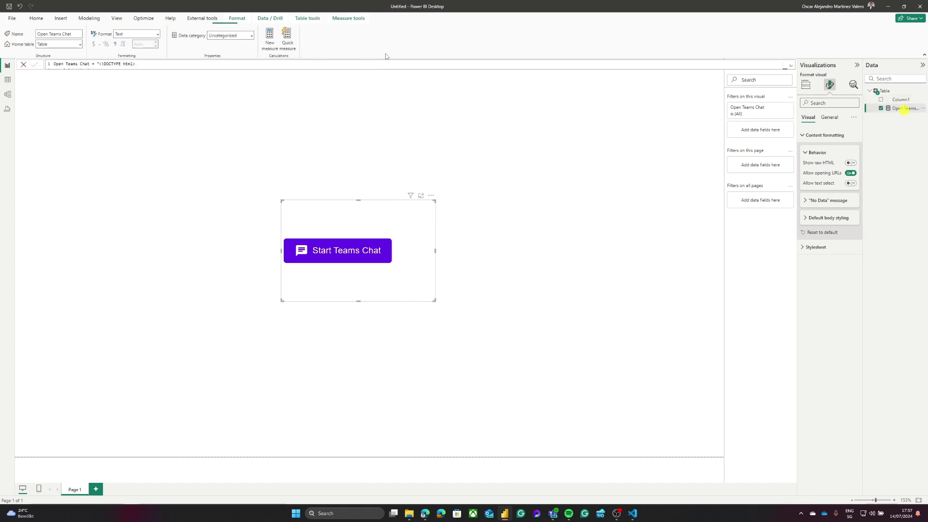
{"action": "left_click", "coordinate": [273, 38]}
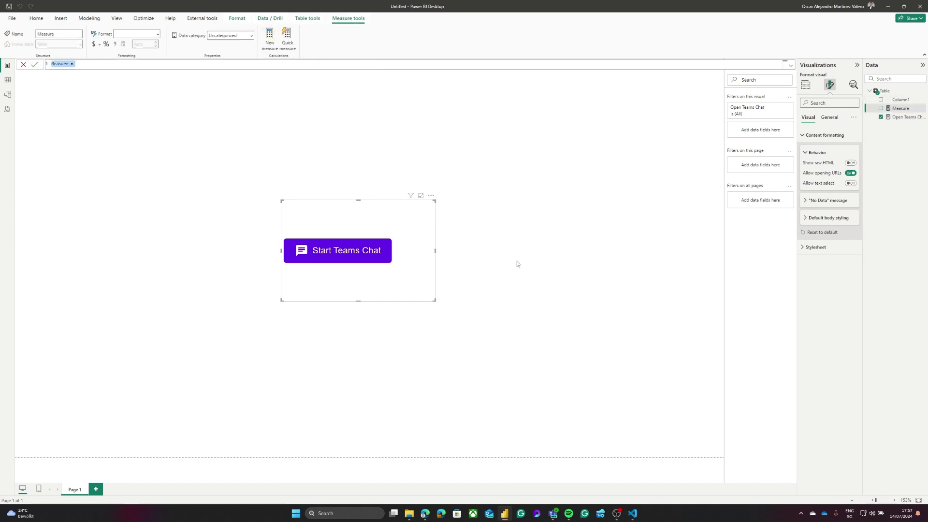
{"action": "type", "text": "Ea"}
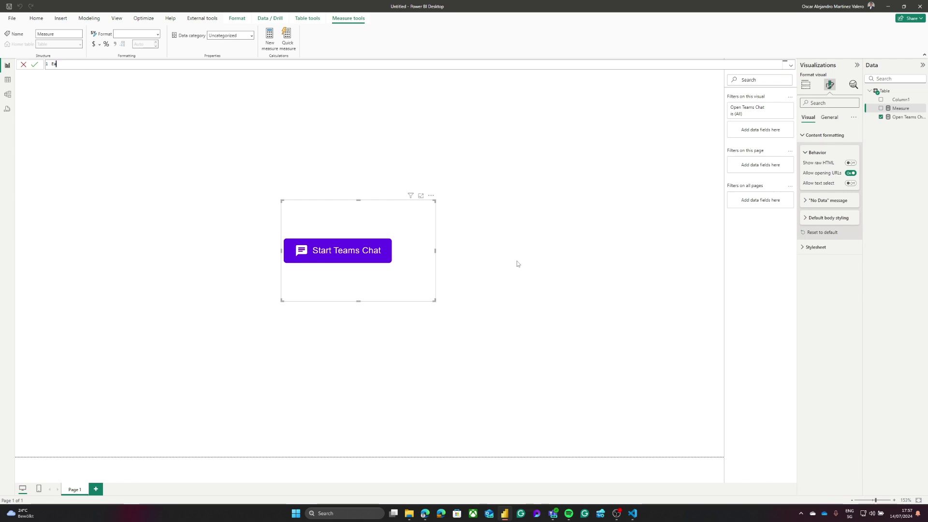
{"action": "type", "text": "mai"}
{"action": "type", "text": "l1= \"joe@contoso.co"}
{"action": "type", "text": "m\""}
{"action": "key", "text": "ctrl+a"}
{"action": "key", "text": "ctrl+c"}
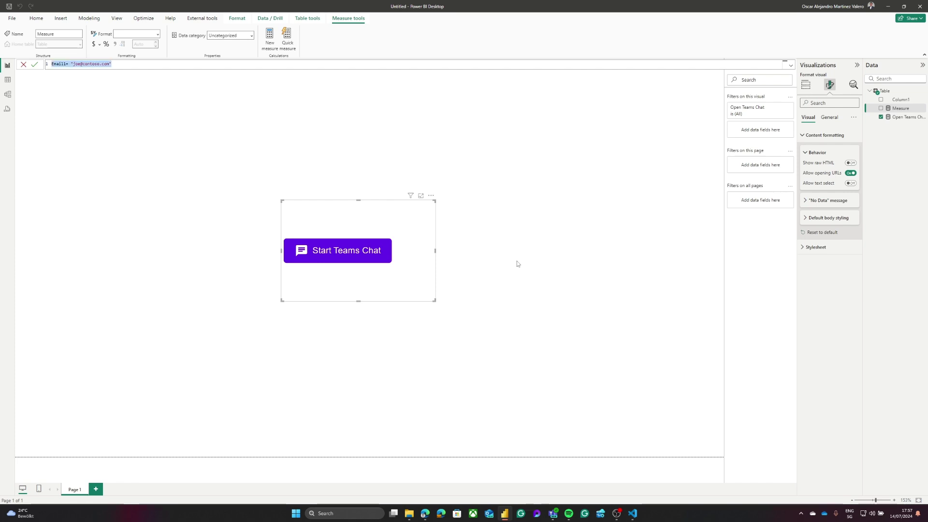
{"action": "key", "text": "Return"}
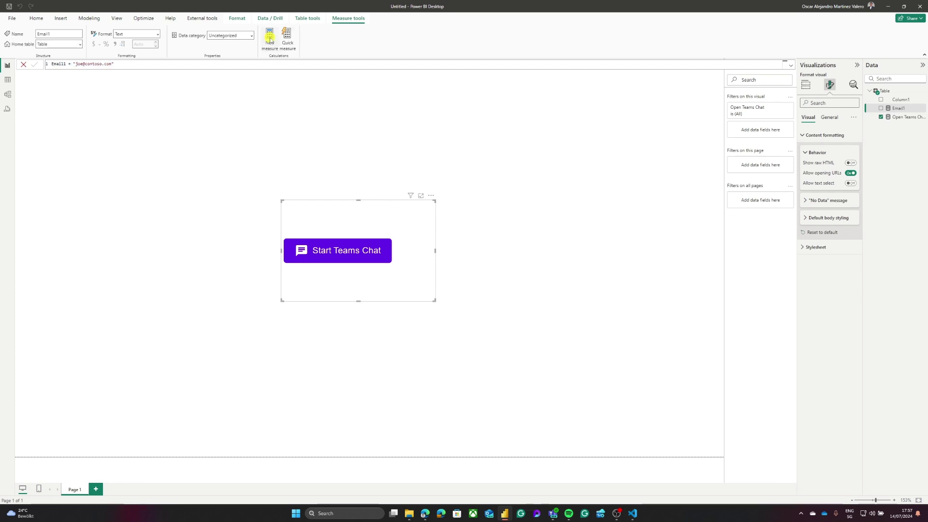
Create Email2 from a copy of Email1, changing the address's user part to the second participant.
{"action": "left_click", "coordinate": [269, 39]}
{"action": "key", "text": "ctrl+a"}
{"action": "key", "text": "ctrl+v"}
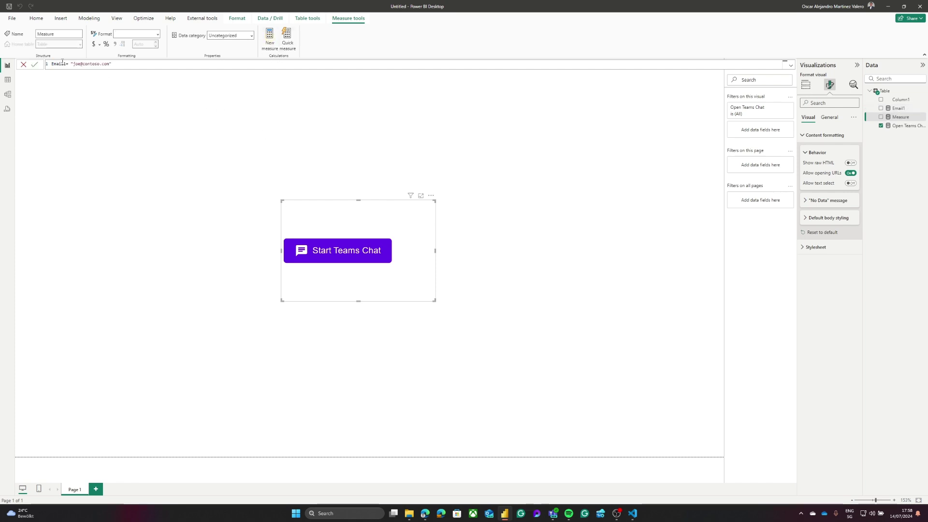
{"action": "double_click", "coordinate": [78, 63]}
{"action": "key", "text": "BackSpace"}
{"action": "type", "text": "bob"}
{"action": "double_click", "coordinate": [65, 66]}
{"action": "type", "text": "Email2"}
{"action": "key", "text": "Return"}
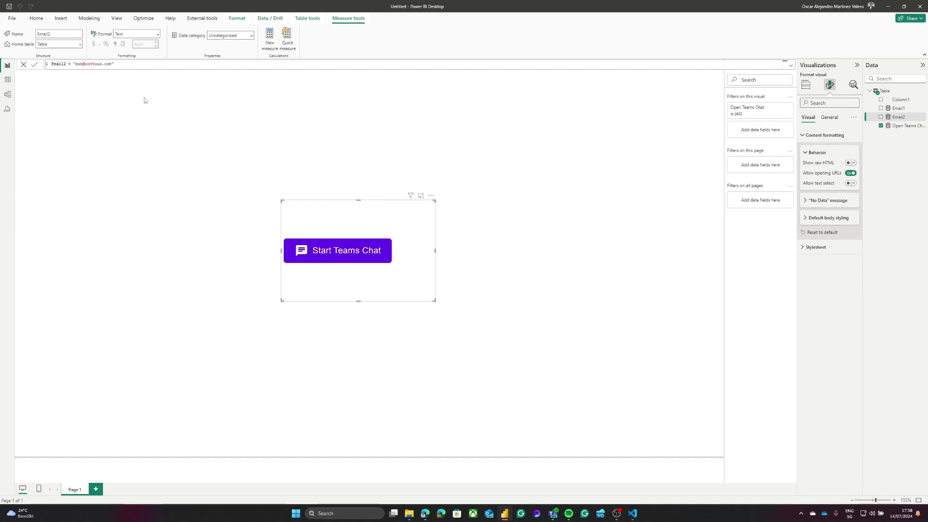
{"action": "left_click", "coordinate": [898, 126]}
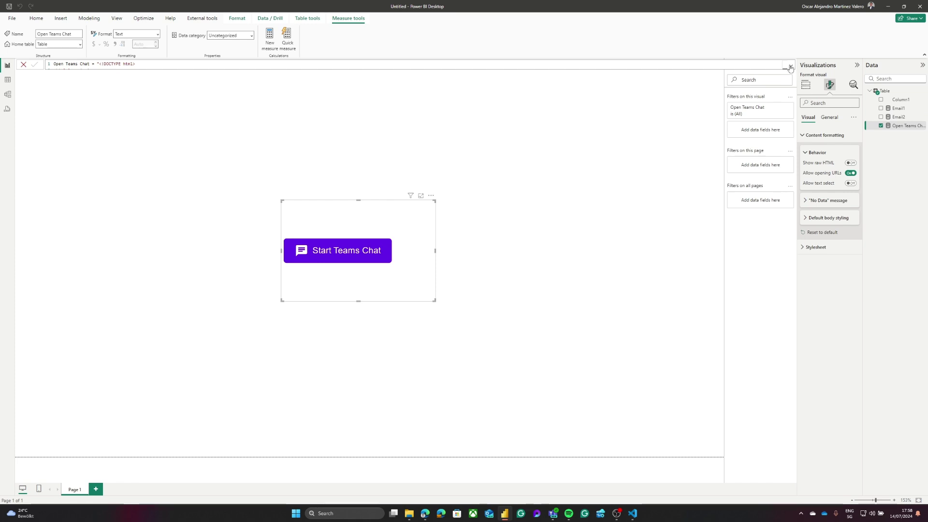
Replace the hard-coded addresses after users= in the Teams link with "&[Email1]&".
{"action": "left_click", "coordinate": [791, 65]}
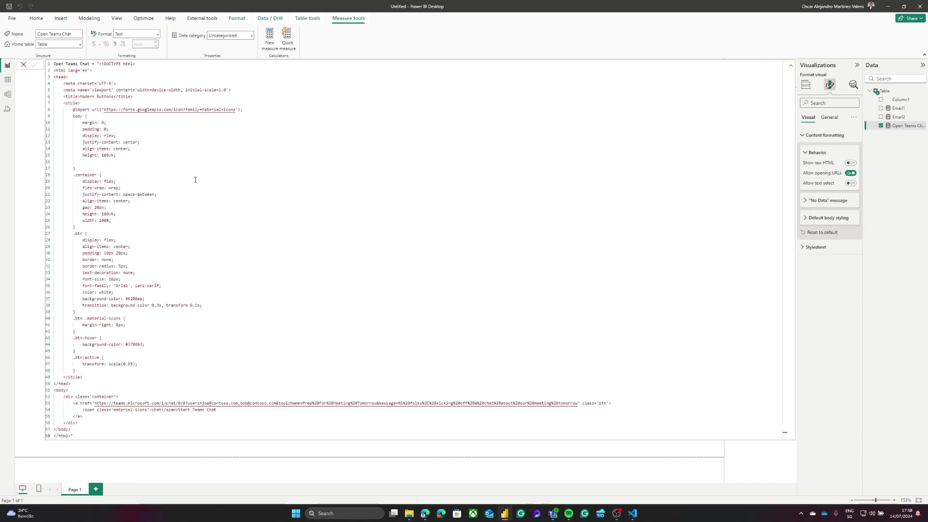
{"action": "left_click", "coordinate": [97, 64]}
{"action": "left_click", "coordinate": [199, 404]}
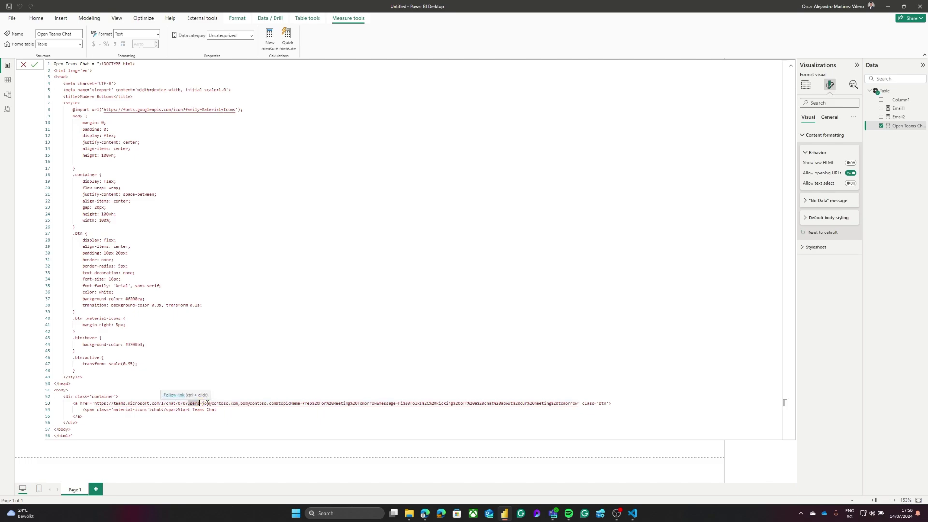
{"action": "left_click", "coordinate": [204, 403]}
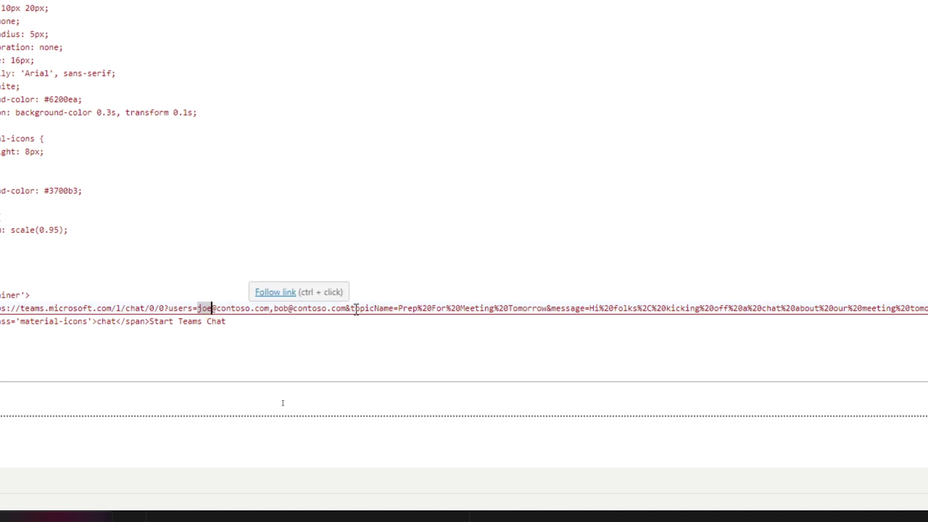
{"action": "left_click_drag", "start_coordinate": [346, 308], "coordinate": [192, 310]}
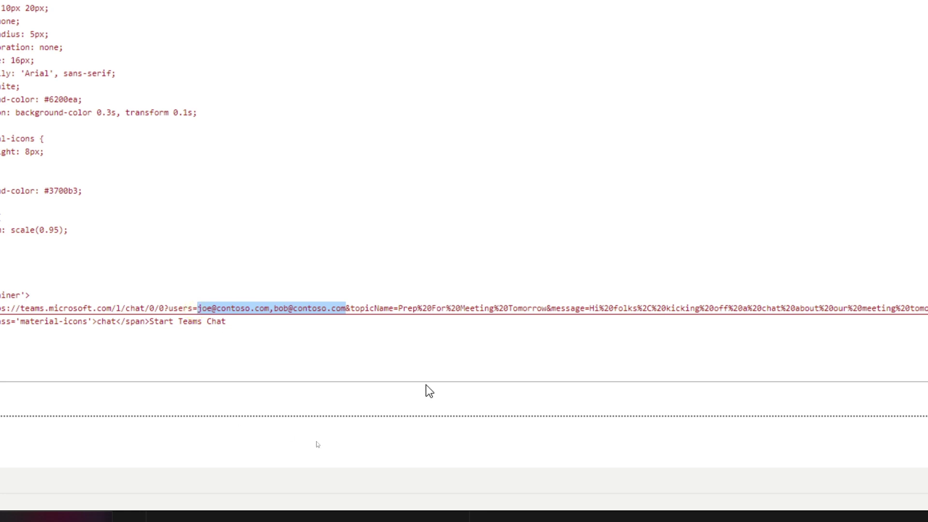
{"action": "type", "text": "\"\""}
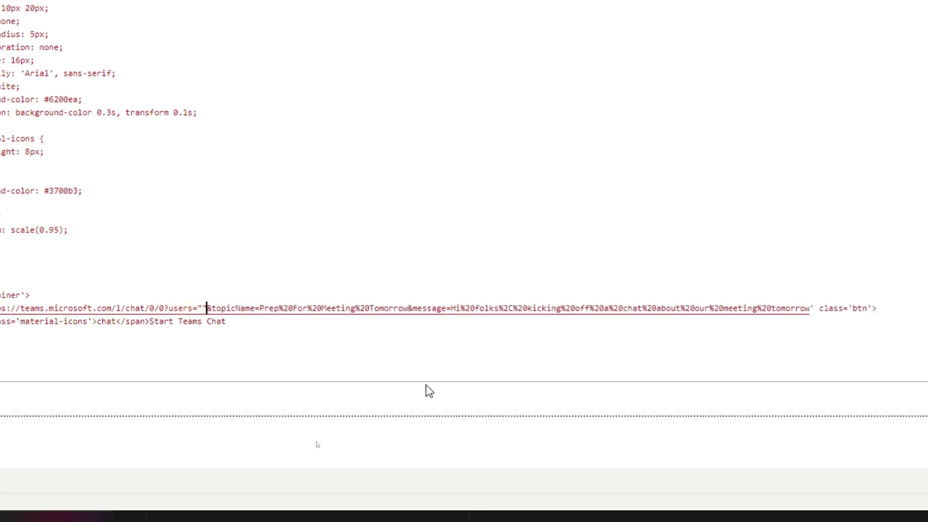
{"action": "type", "text": "&&"}
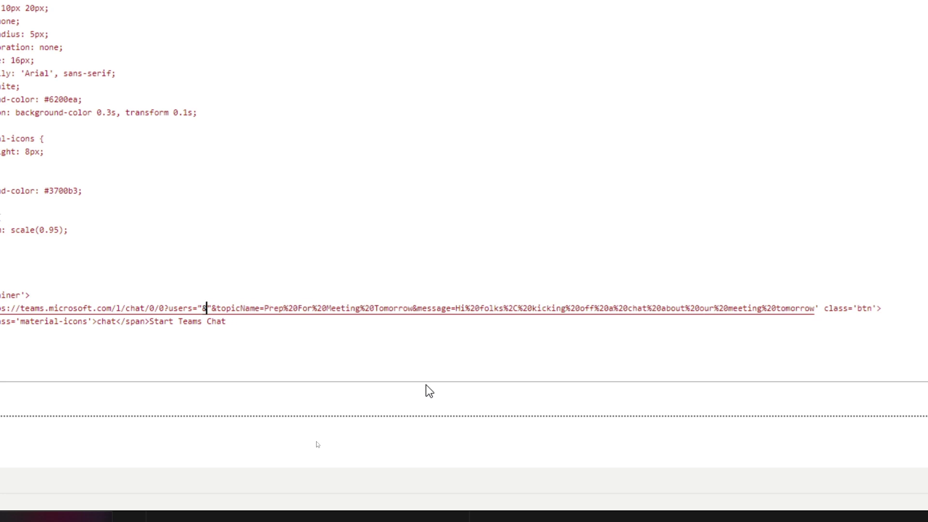
{"action": "key", "text": "Left"}
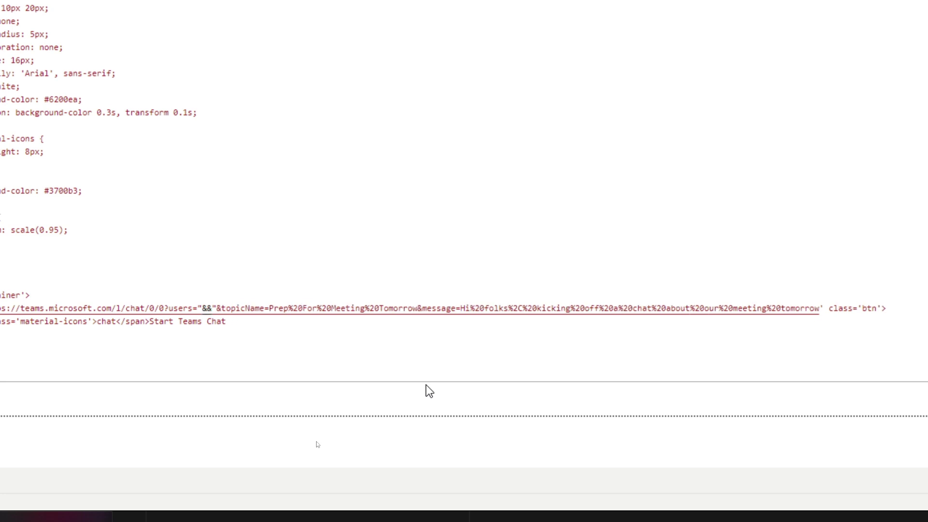
{"action": "type", "text": "["}
{"action": "key", "text": "Return"}
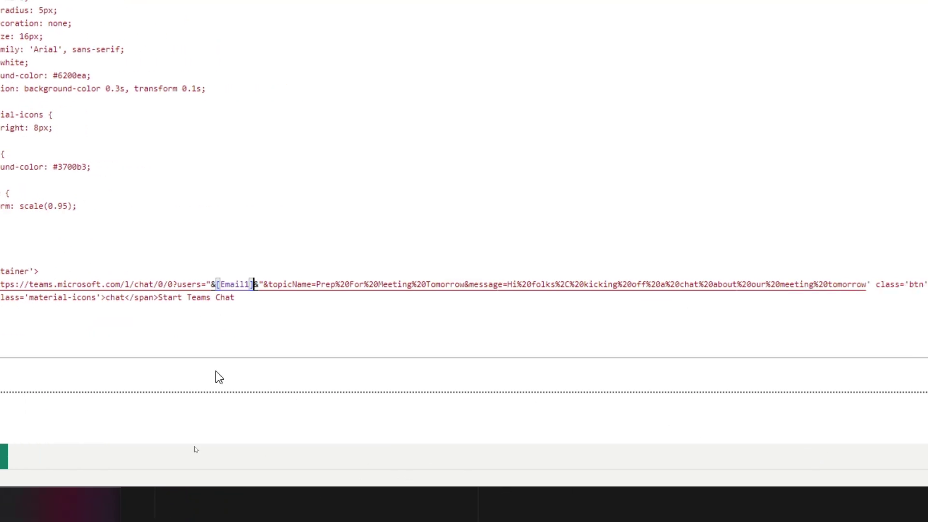
Commit the edited Open Teams Chat measure and press the Start Teams Chat button.
{"action": "left_click", "coordinate": [262, 423]}
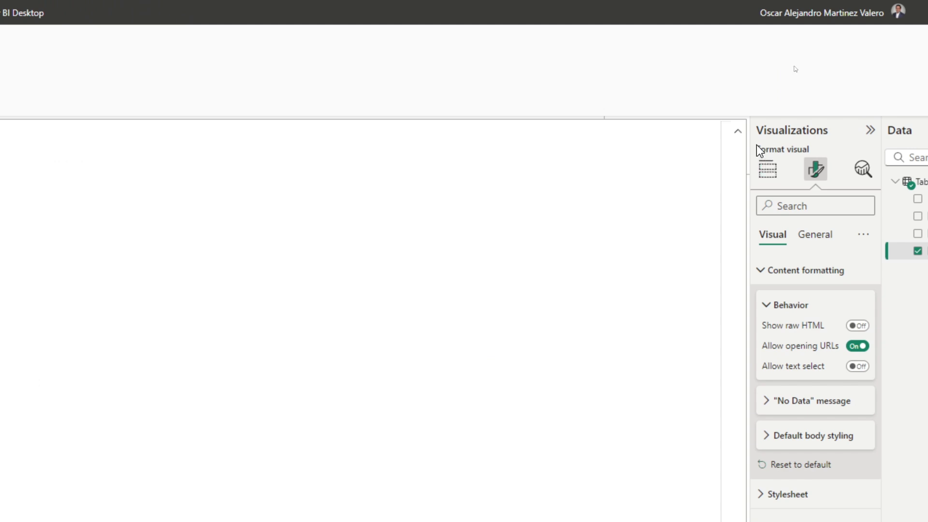
{"action": "left_click", "coordinate": [738, 134]}
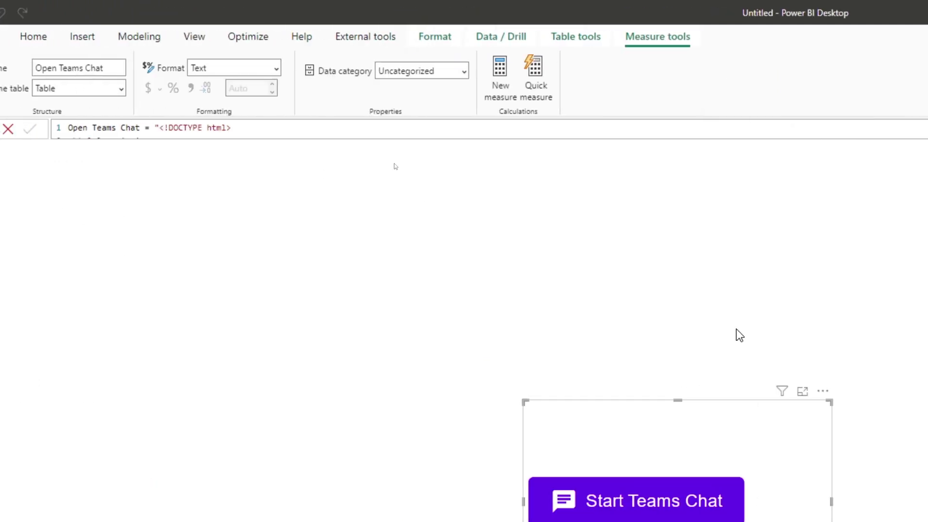
{"action": "left_click", "coordinate": [747, 323]}
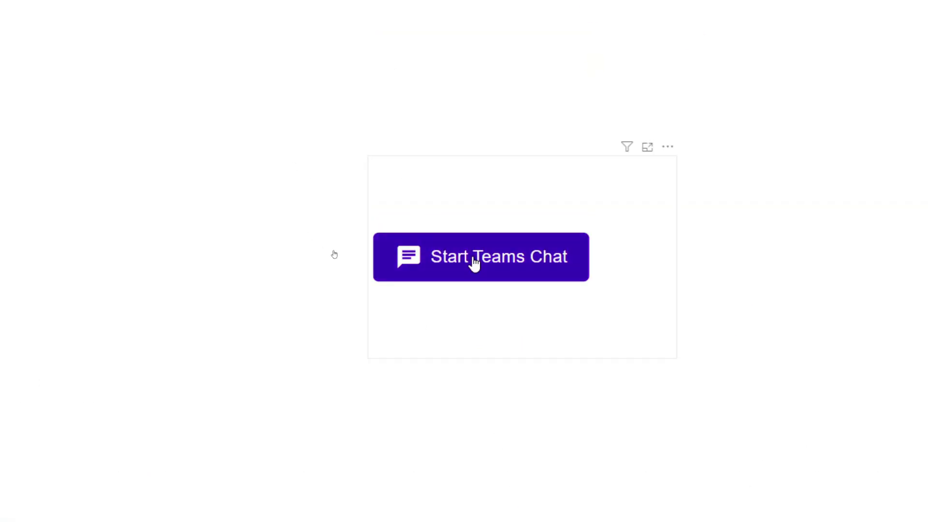
{"action": "left_click", "coordinate": [474, 262], "text": "ctrl"}
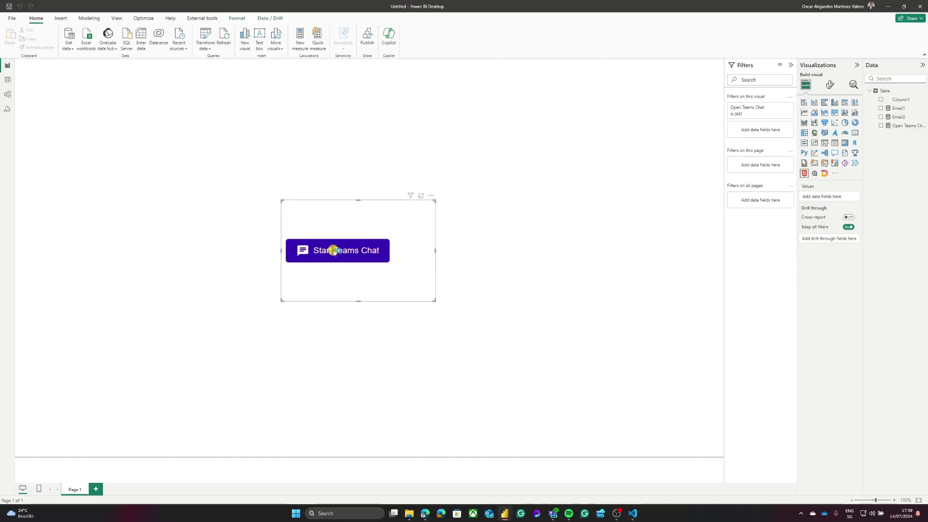
Let the Teams link open the new chat in the Teams app, then return to the bibb.pro tab.
{"action": "left_click", "coordinate": [528, 274]}
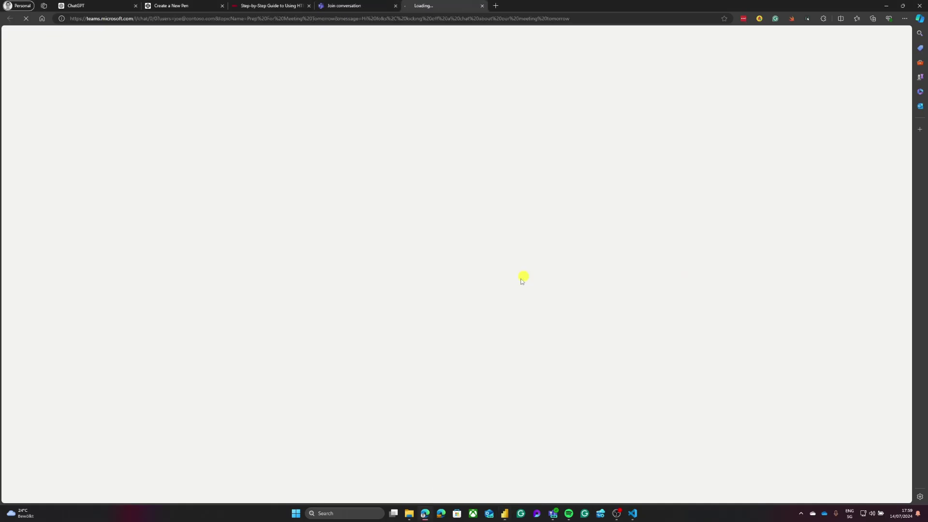
{"action": "left_click", "coordinate": [504, 72]}
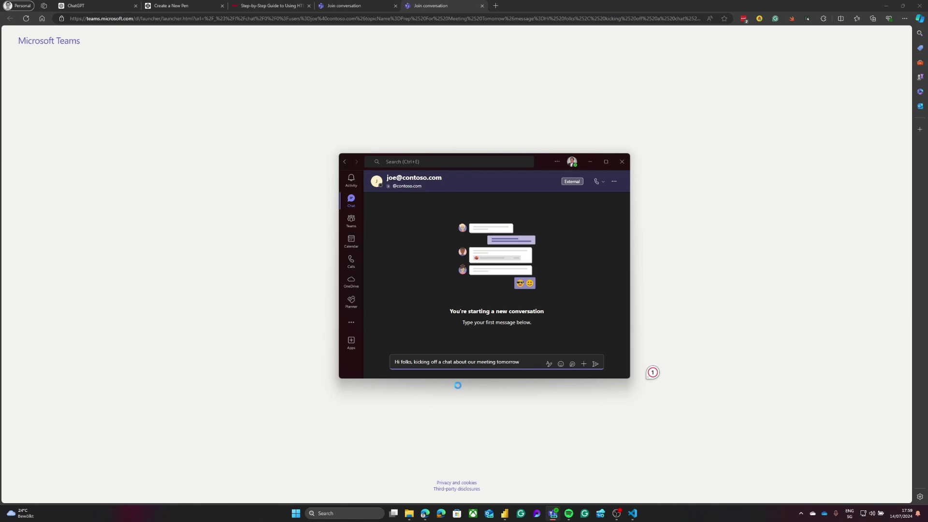
{"action": "left_click", "coordinate": [282, 6]}
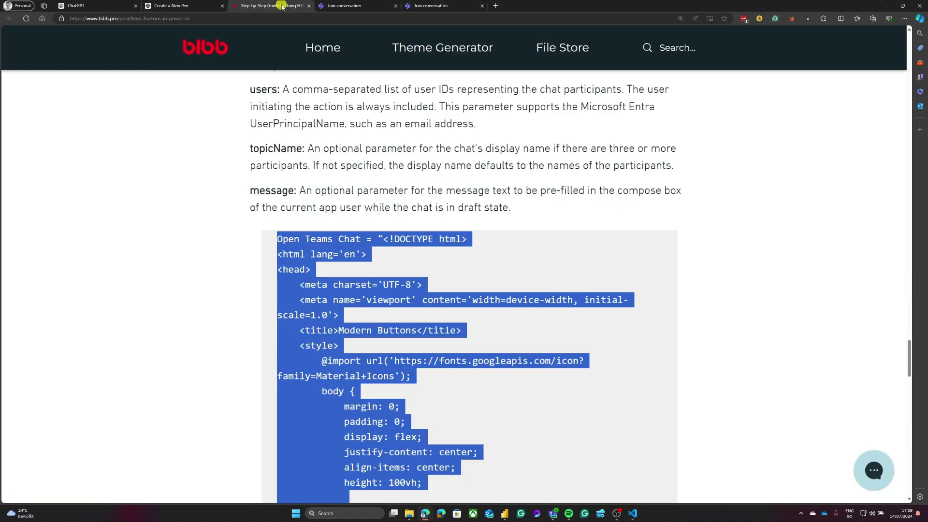
Review the Outlook sample link's compose path, to and subject values, then press Start Teams Chat again in Power BI.
{"action": "scroll", "coordinate": [446, 321], "scroll_direction": "down", "scroll_amount": 15}
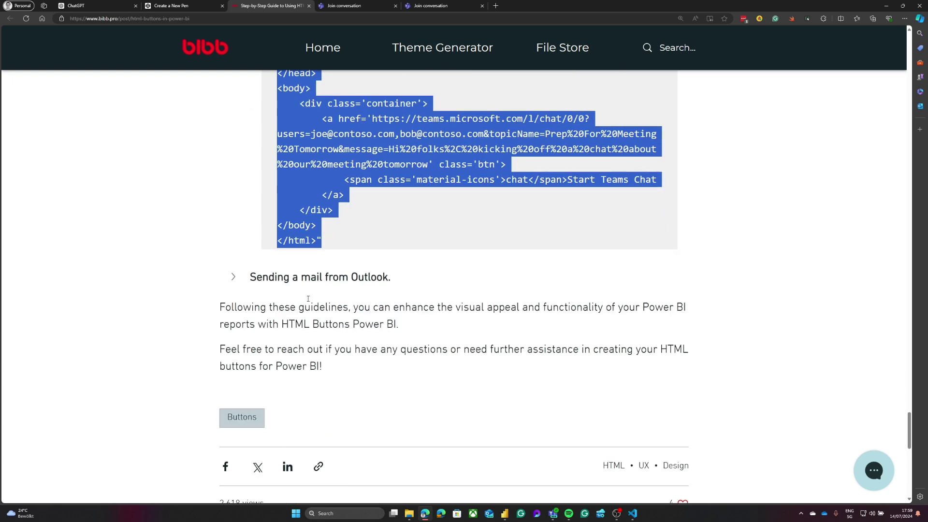
{"action": "left_click", "coordinate": [232, 278]}
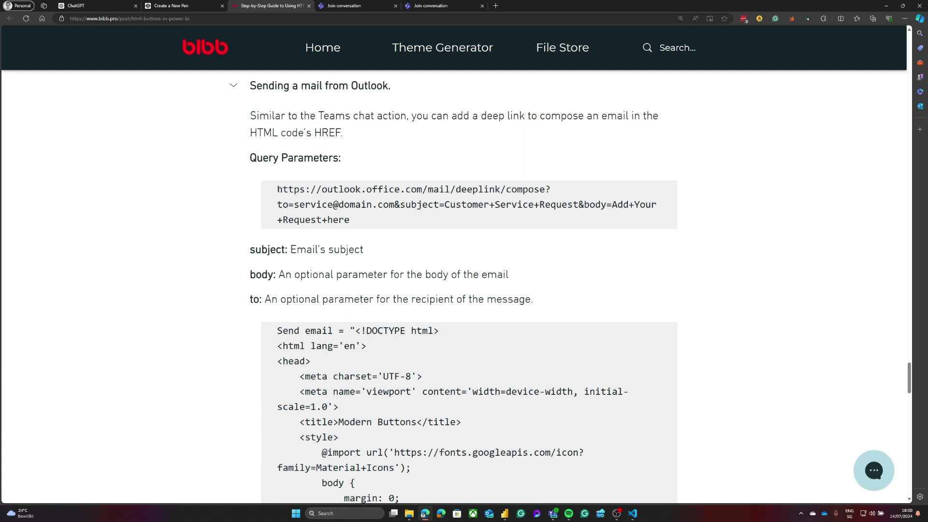
{"action": "left_click_drag", "start_coordinate": [278, 189], "coordinate": [360, 224]}
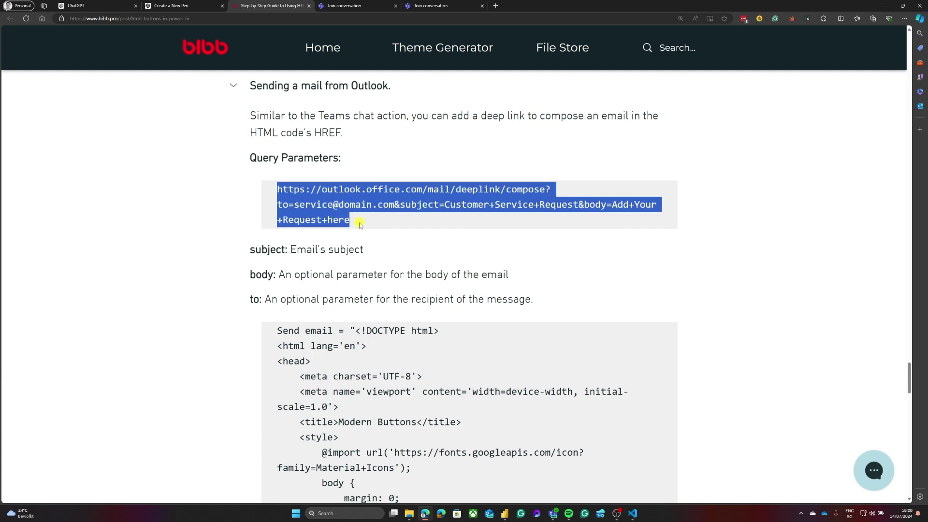
{"action": "left_click", "coordinate": [341, 192]}
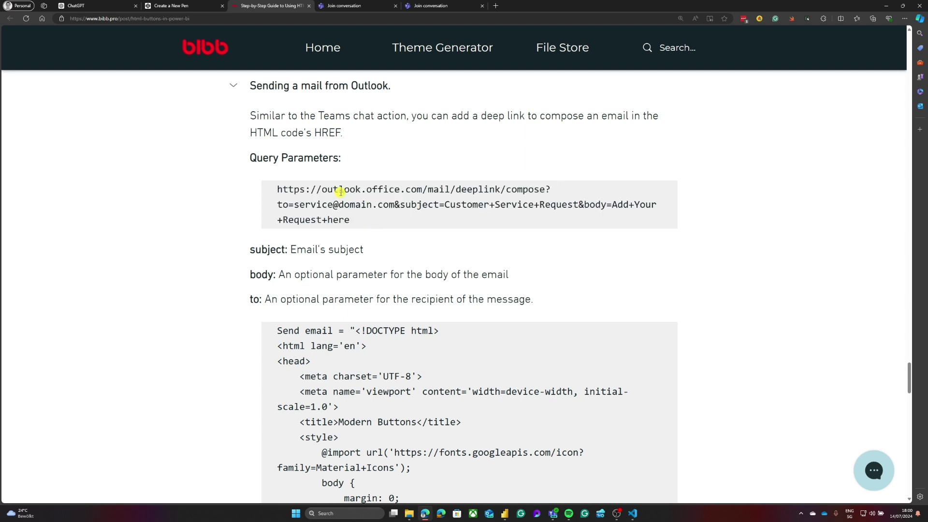
{"action": "left_click_drag", "start_coordinate": [341, 192], "coordinate": [541, 192]}
{"action": "left_click_drag", "start_coordinate": [288, 205], "coordinate": [387, 206]}
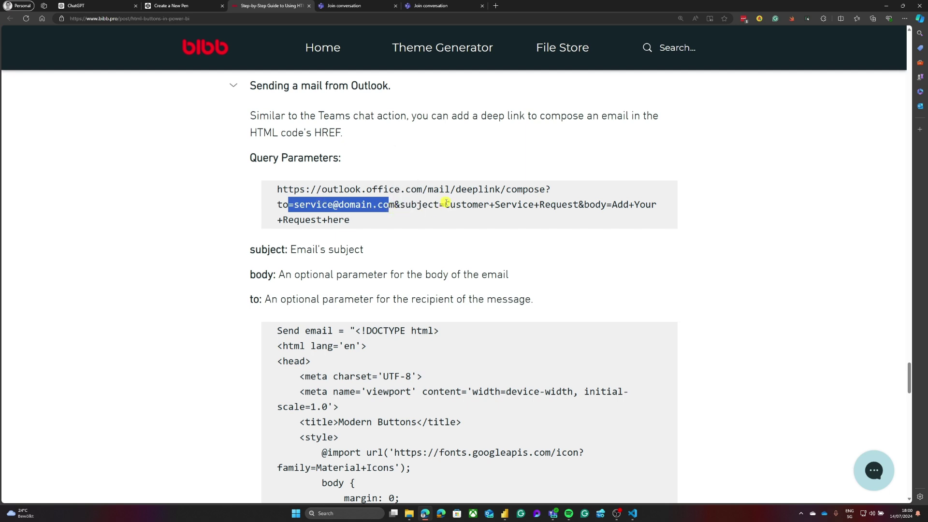
{"action": "left_click_drag", "start_coordinate": [445, 205], "coordinate": [635, 233]}
{"action": "left_click", "coordinate": [591, 206]}
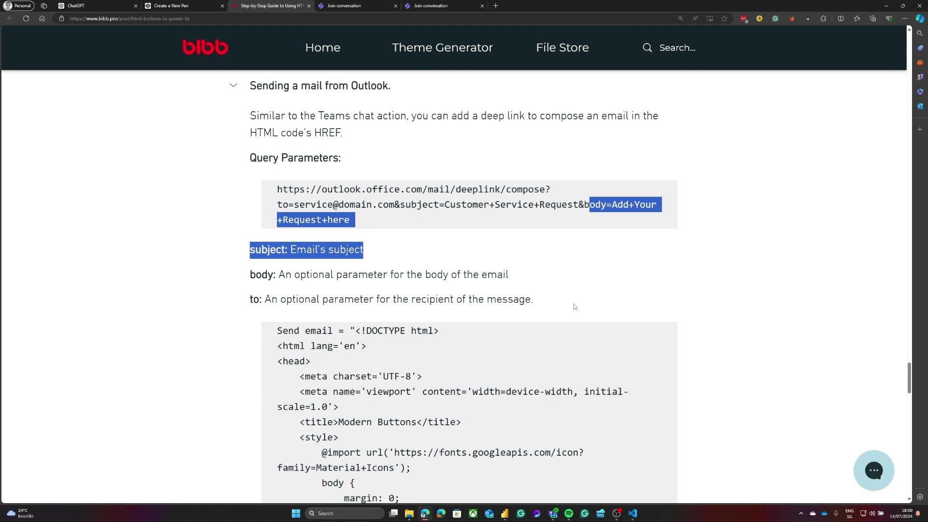
{"action": "left_click", "coordinate": [505, 514]}
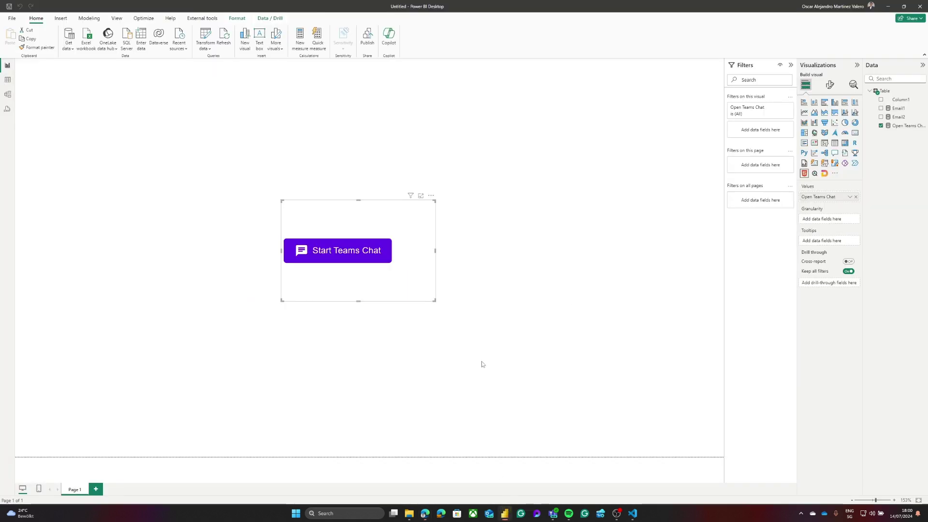
{"action": "left_click", "coordinate": [355, 264]}
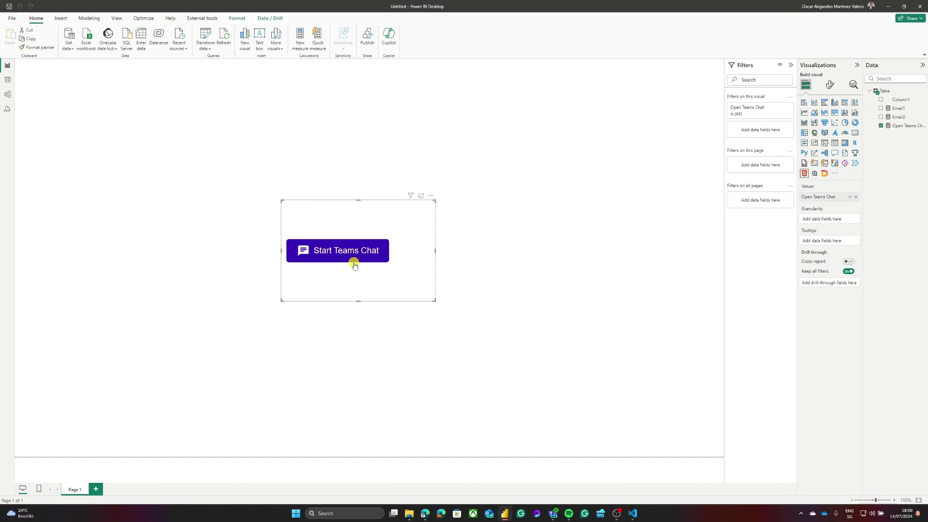